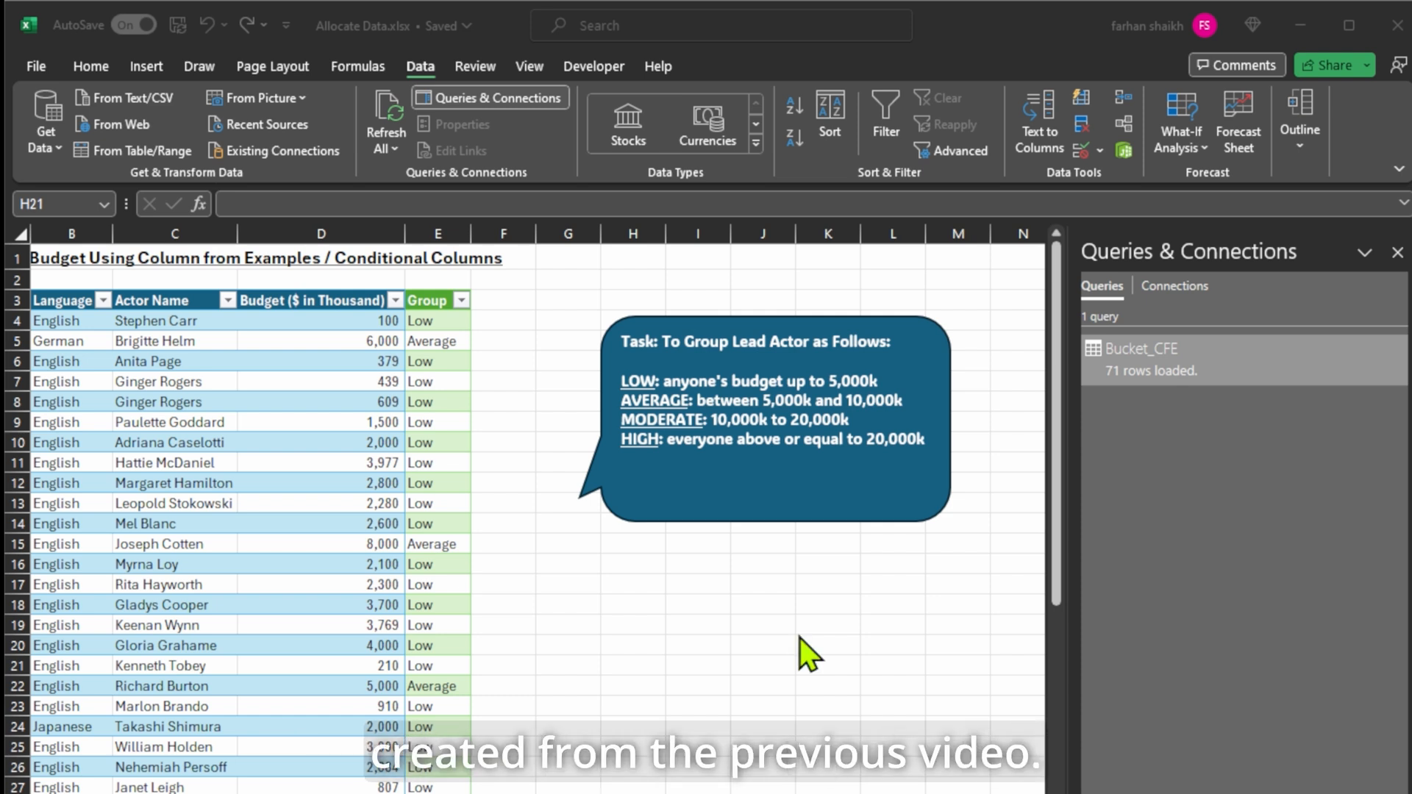
# Bring the actor budget table into Power Query Editor as a new query using From Table/Range.
pyautogui.click(1397, 253)
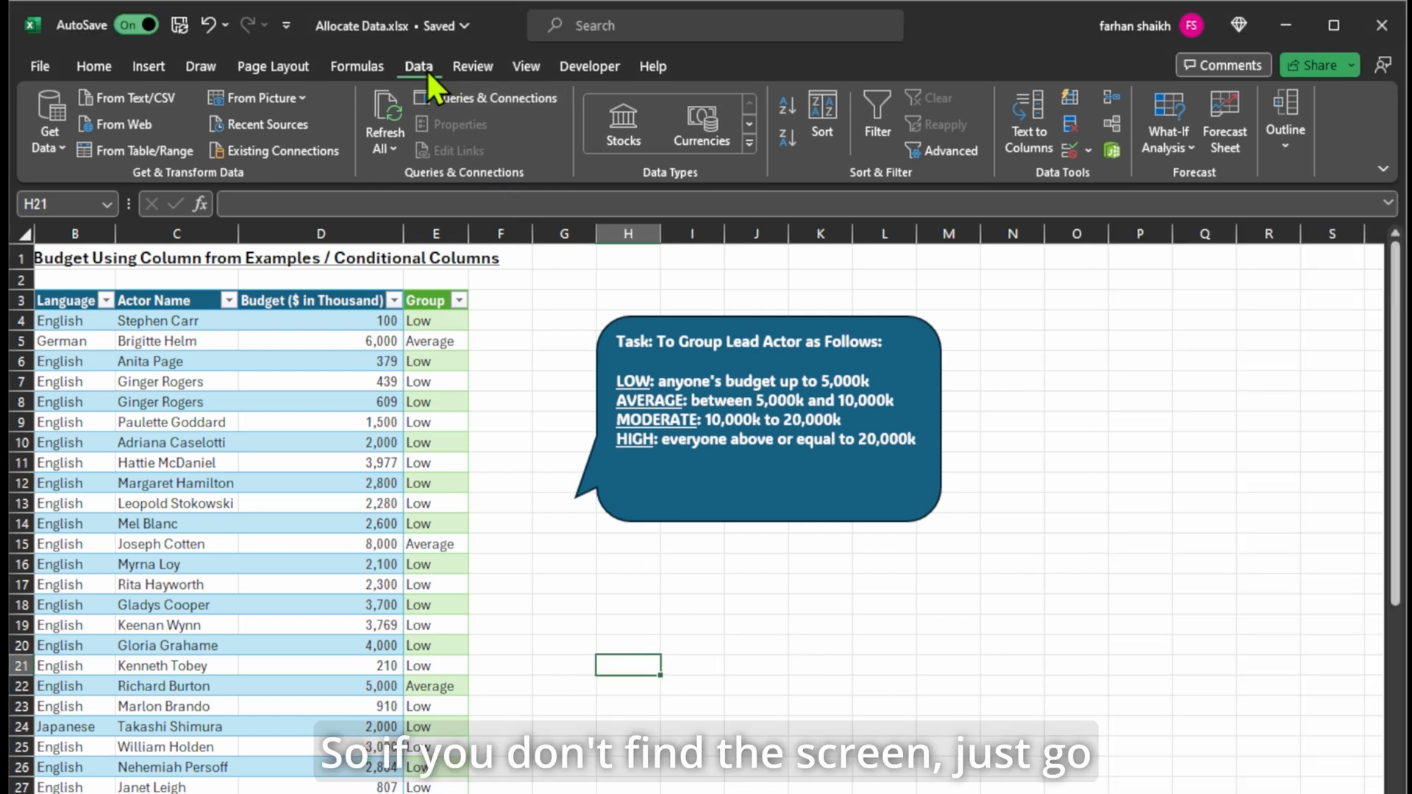
pyautogui.click(457, 97)
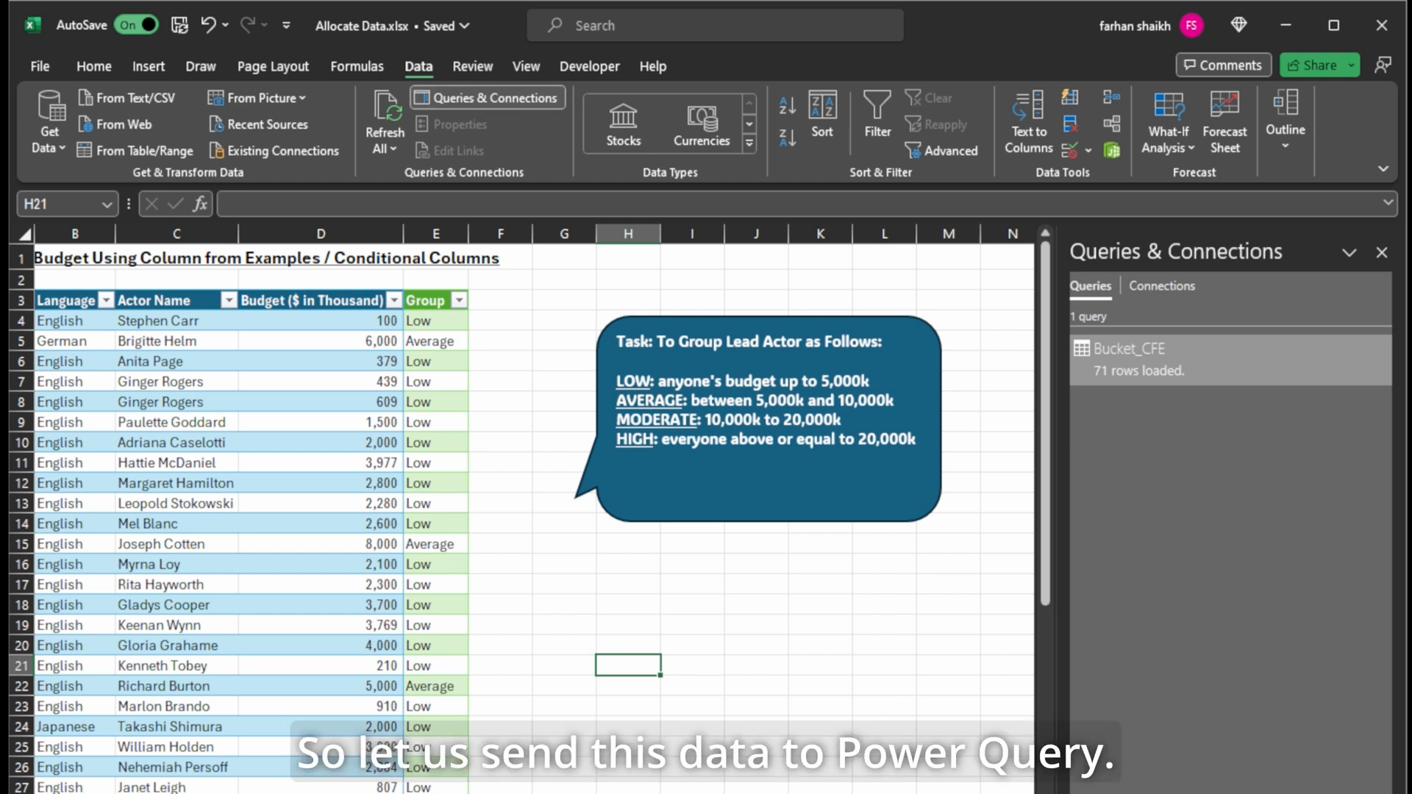
pyautogui.click(235, 624)
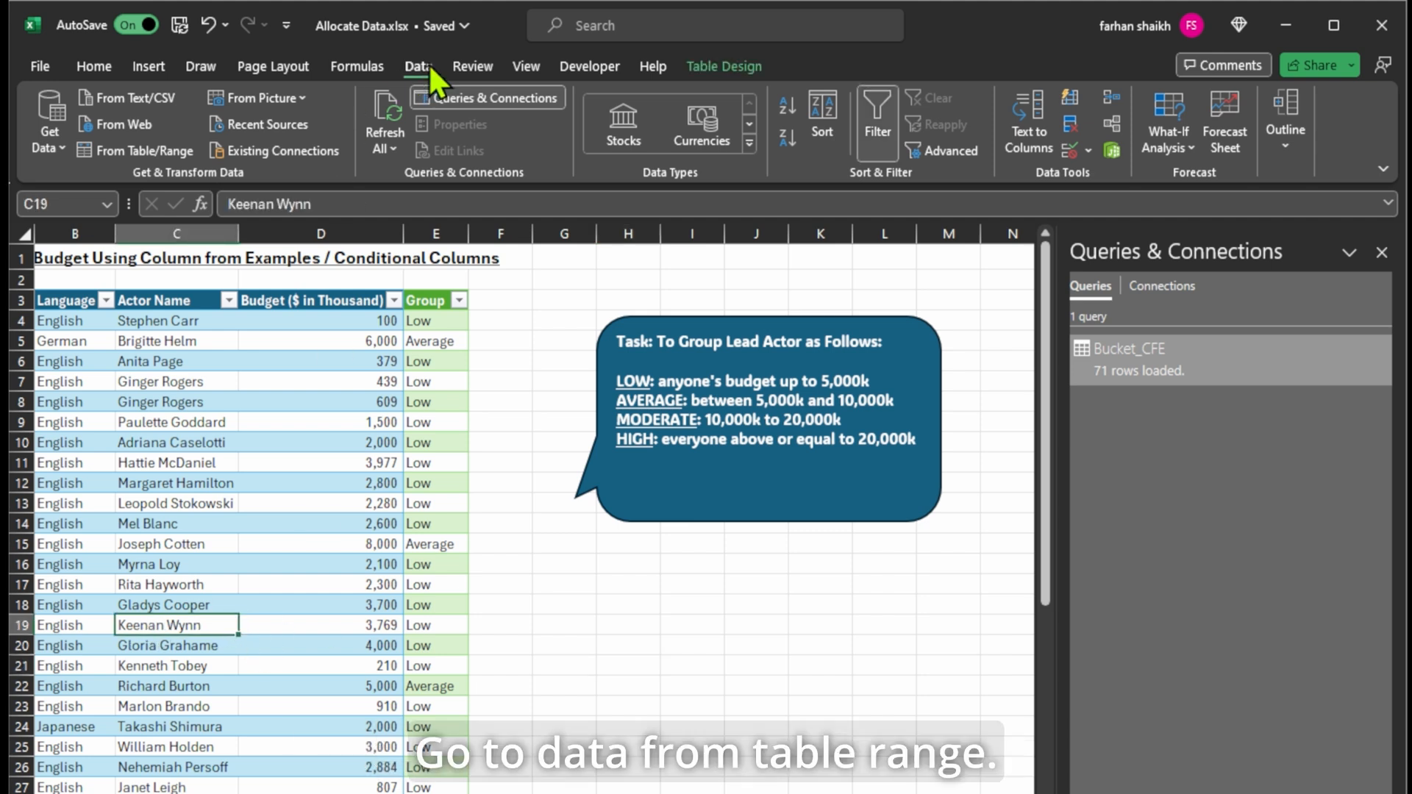
pyautogui.click(160, 146)
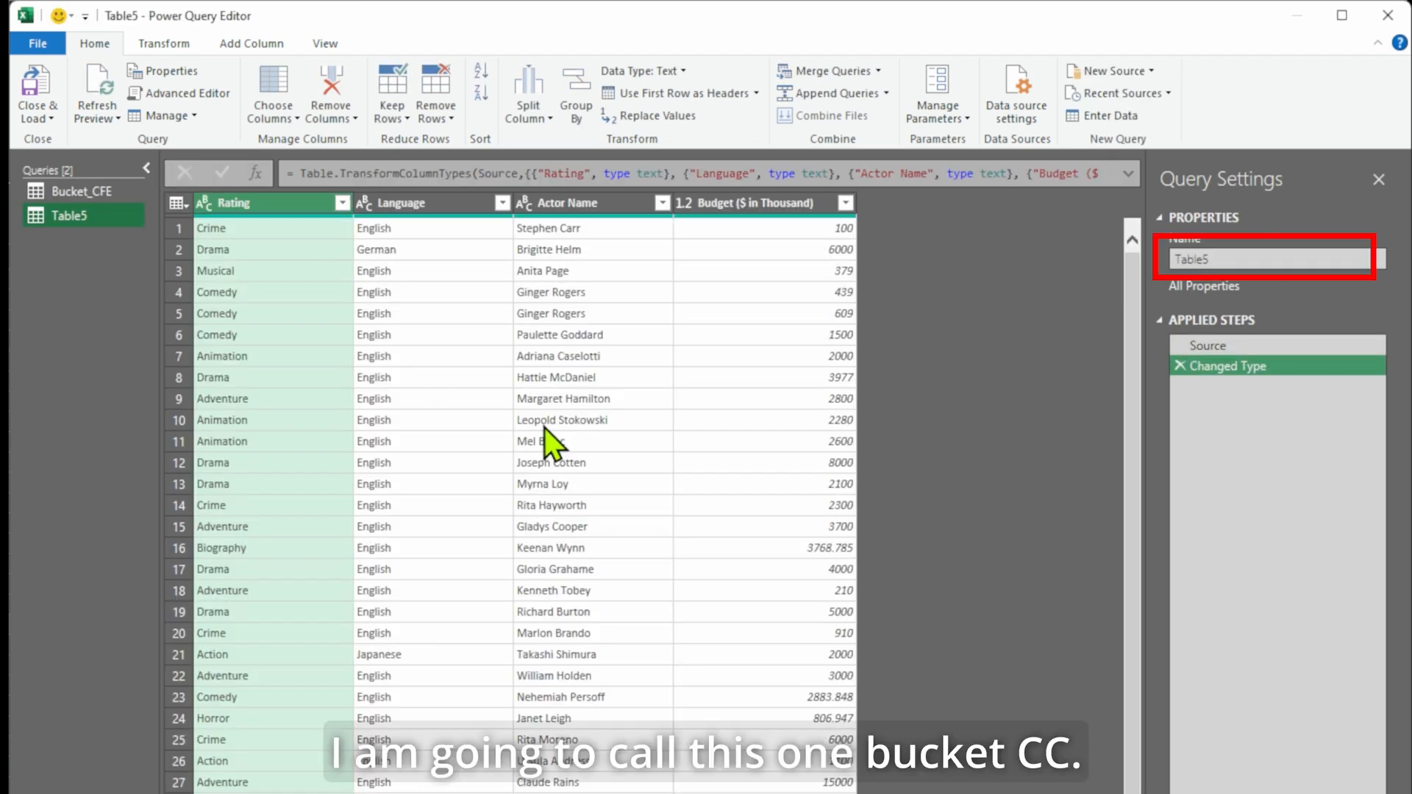
# Rename the new query from Table5 to Bucket_CC.
pyautogui.moveTo(1244, 260); pyautogui.dragTo(959, 253)
pyautogui.write('Bu')
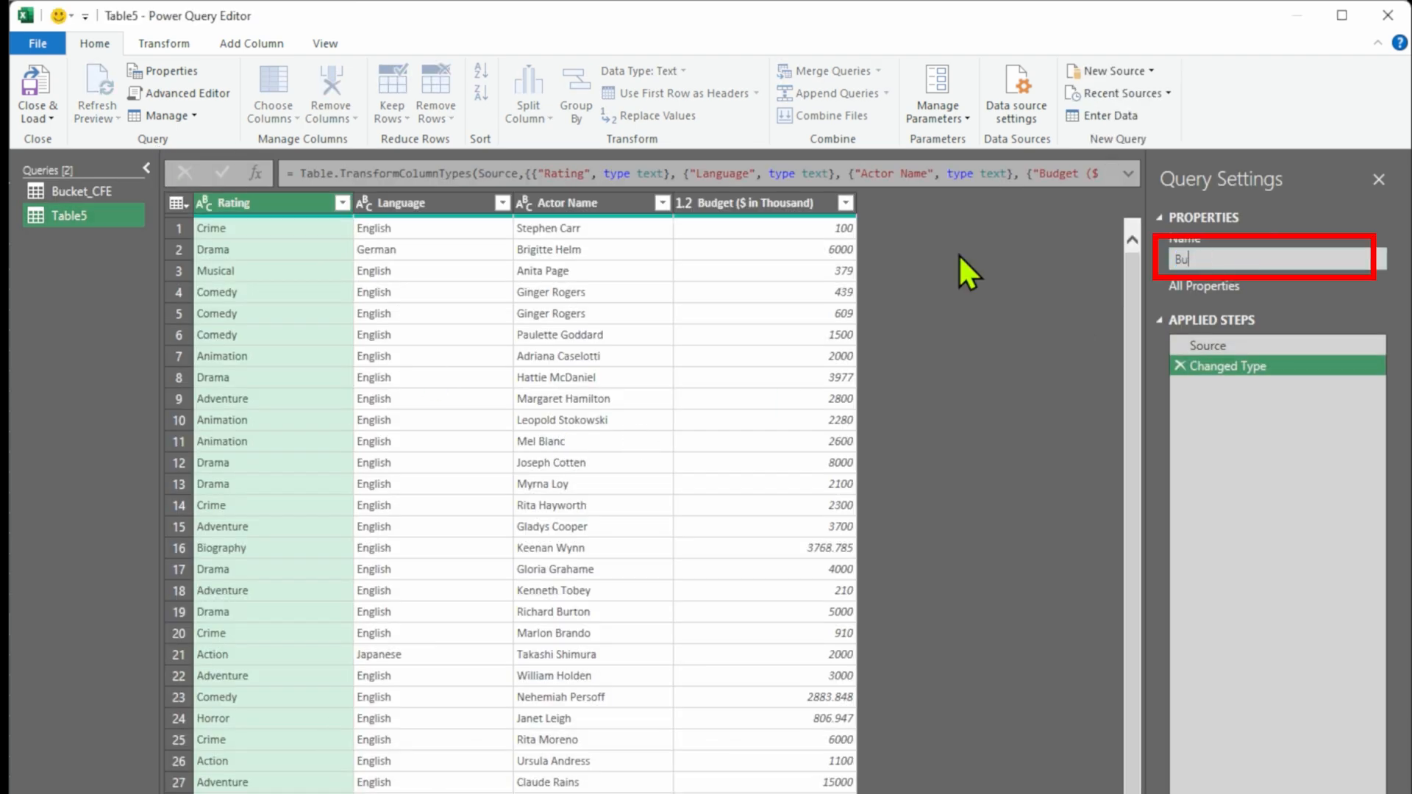
pyautogui.write('cket_CC')
pyautogui.press('Return')
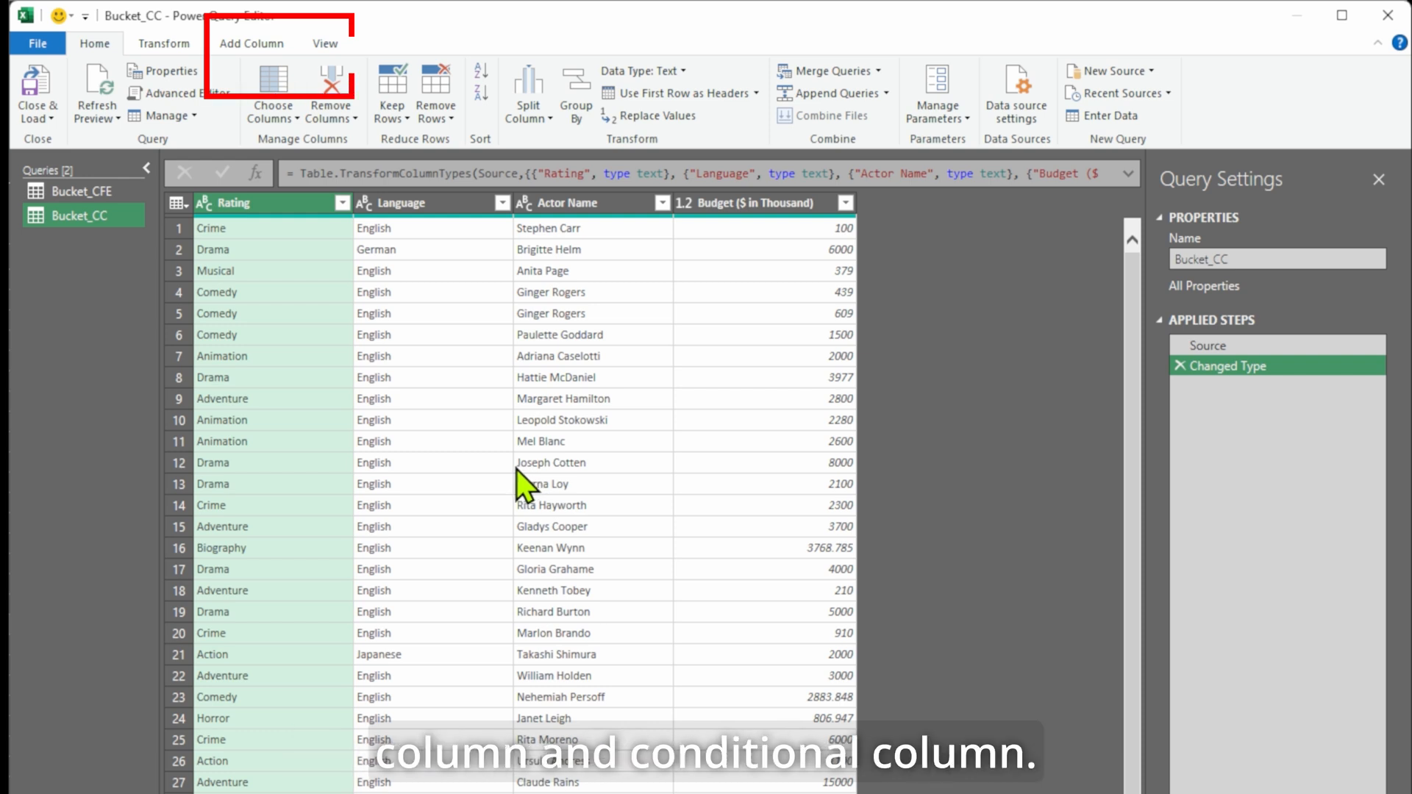
pyautogui.click(257, 51)
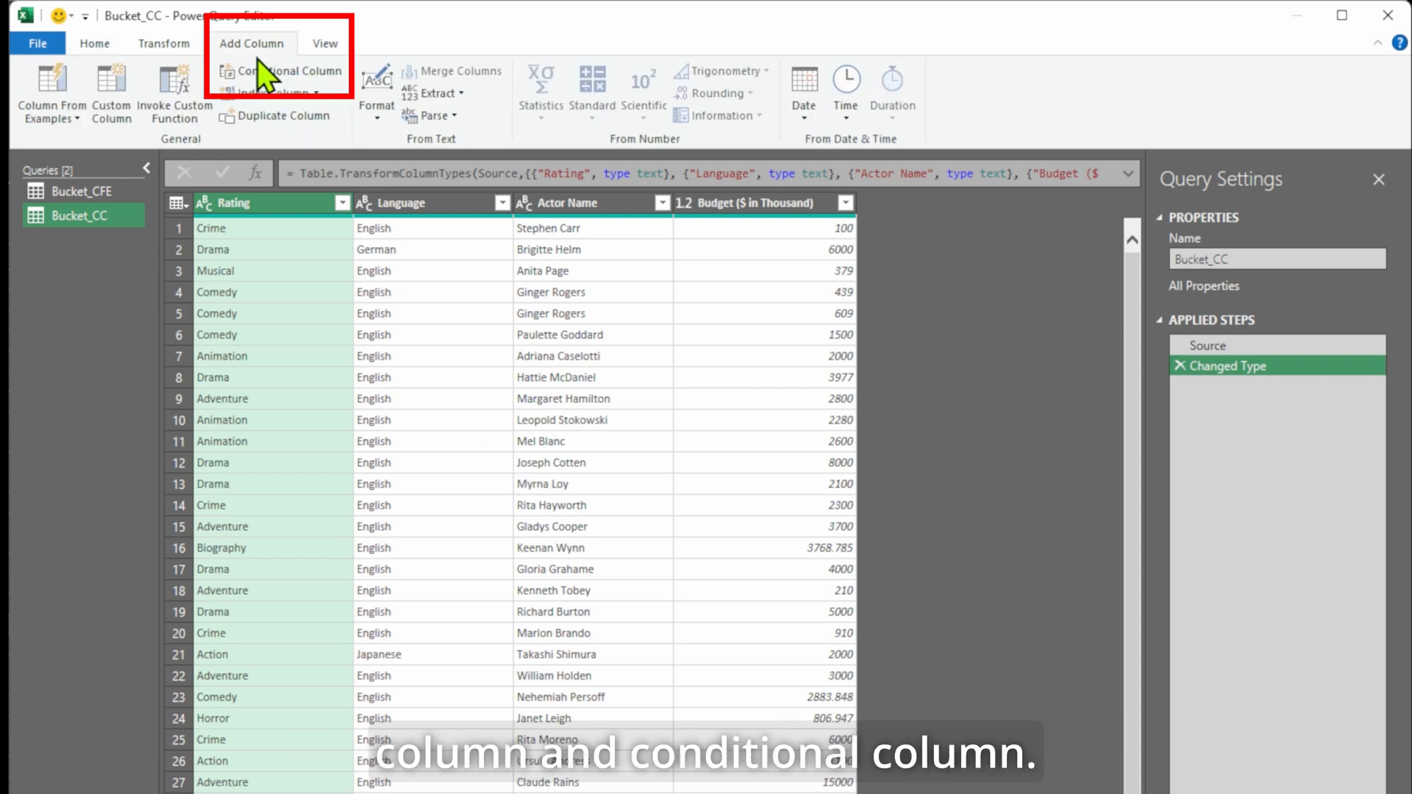
# Start a new conditional column and name it Group instead of Custom.
pyautogui.click(325, 70)
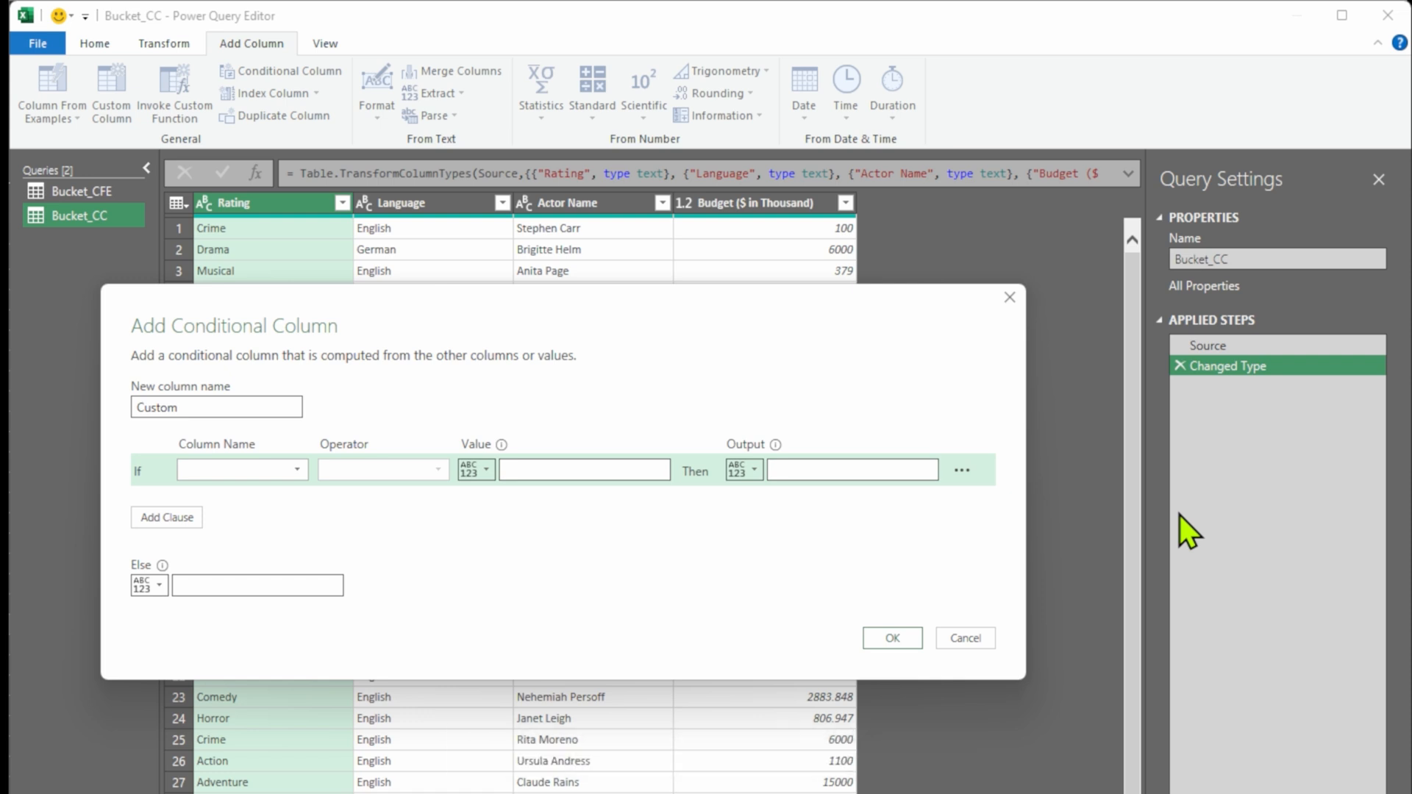
pyautogui.click(297, 470)
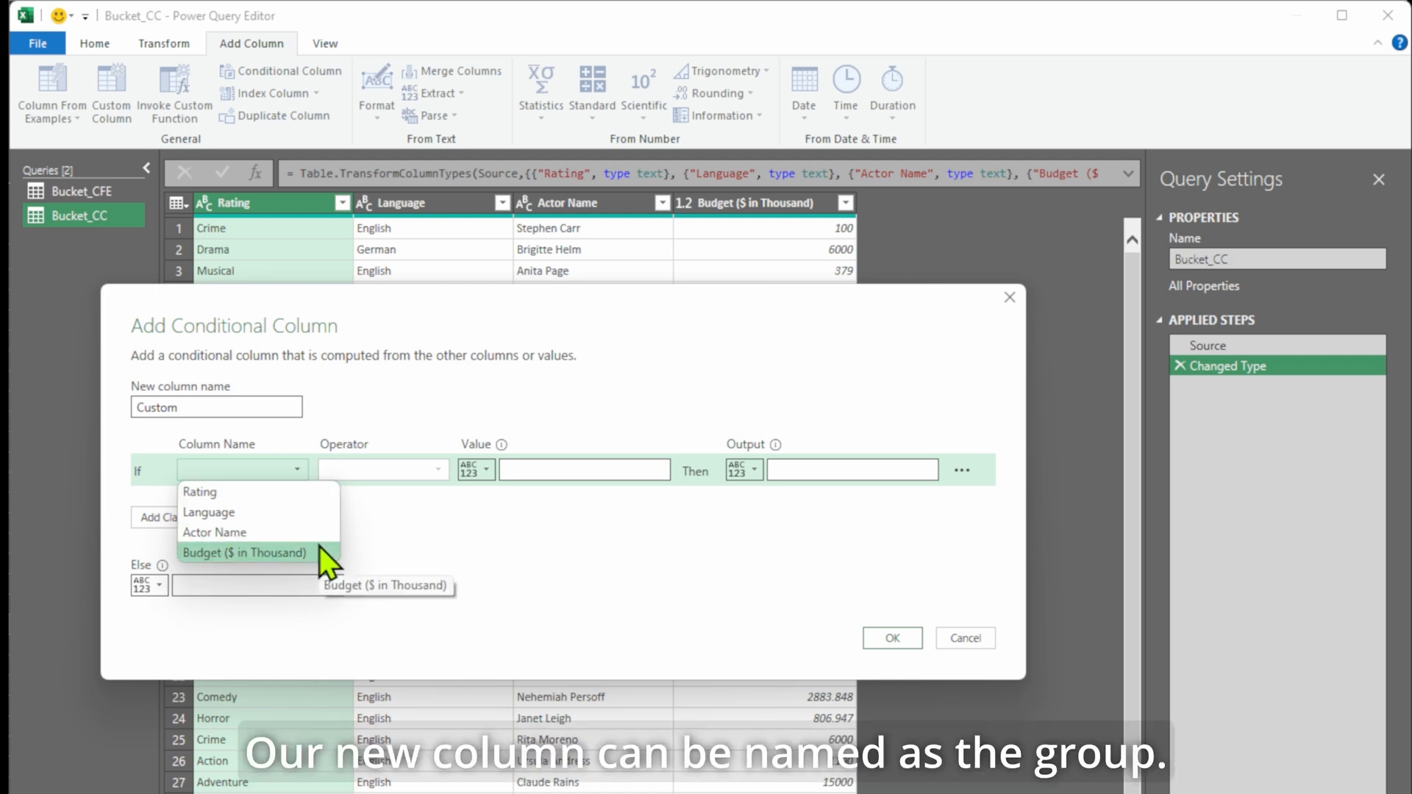
pyautogui.moveTo(212, 400); pyautogui.dragTo(7, 387)
pyautogui.write('Group')
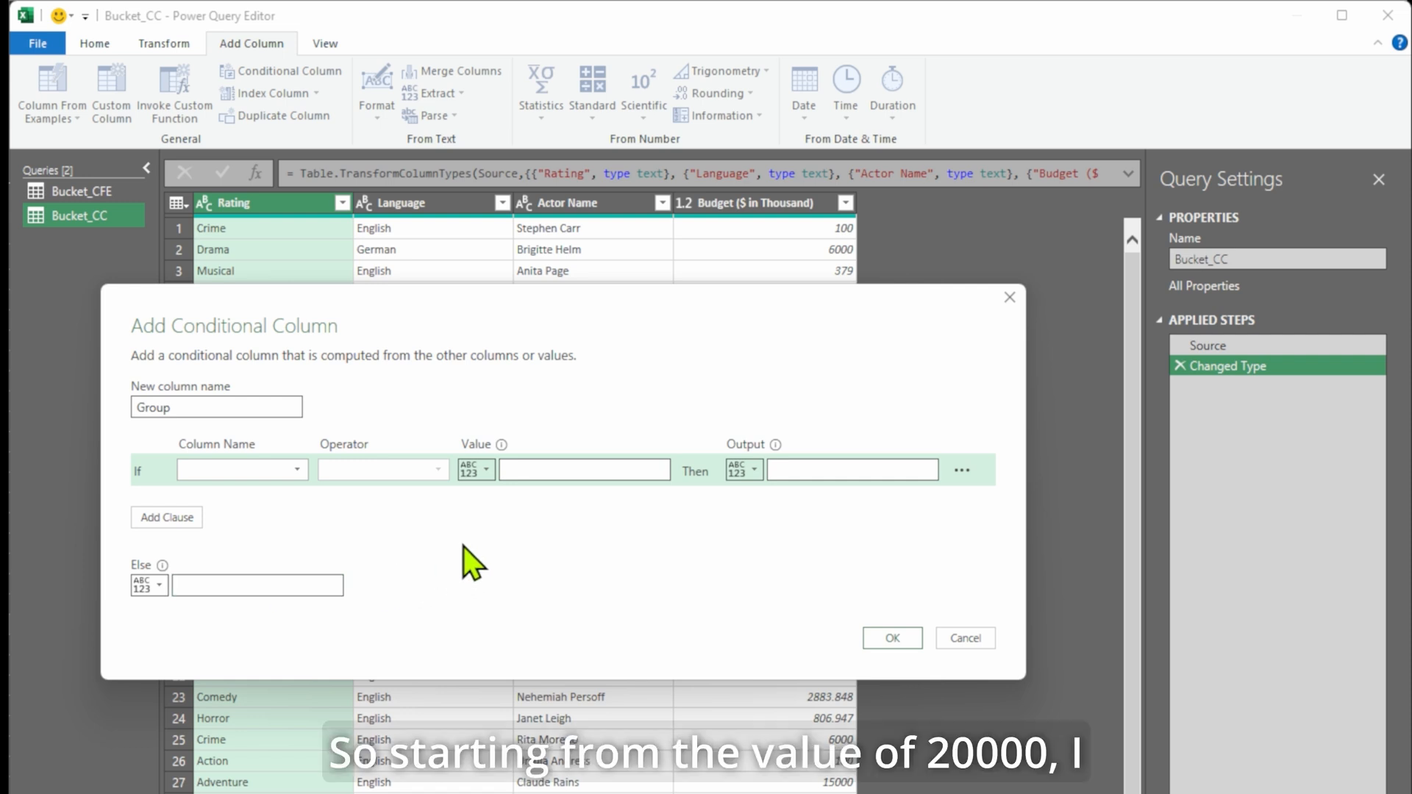
# Define the first rule: Budget ($ in Thousand) greater than or equal to 20000 outputs High.
pyautogui.click(299, 474)
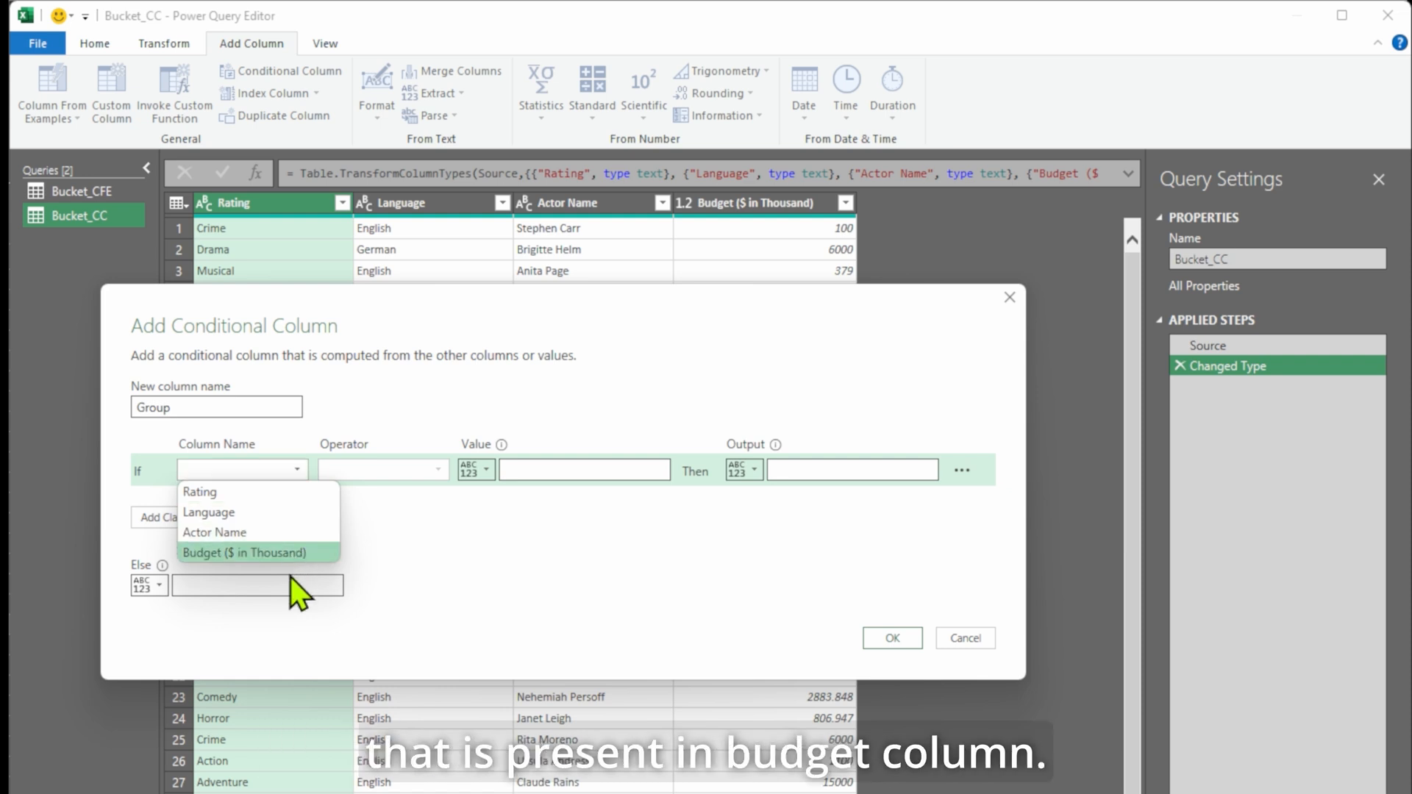
pyautogui.click(307, 555)
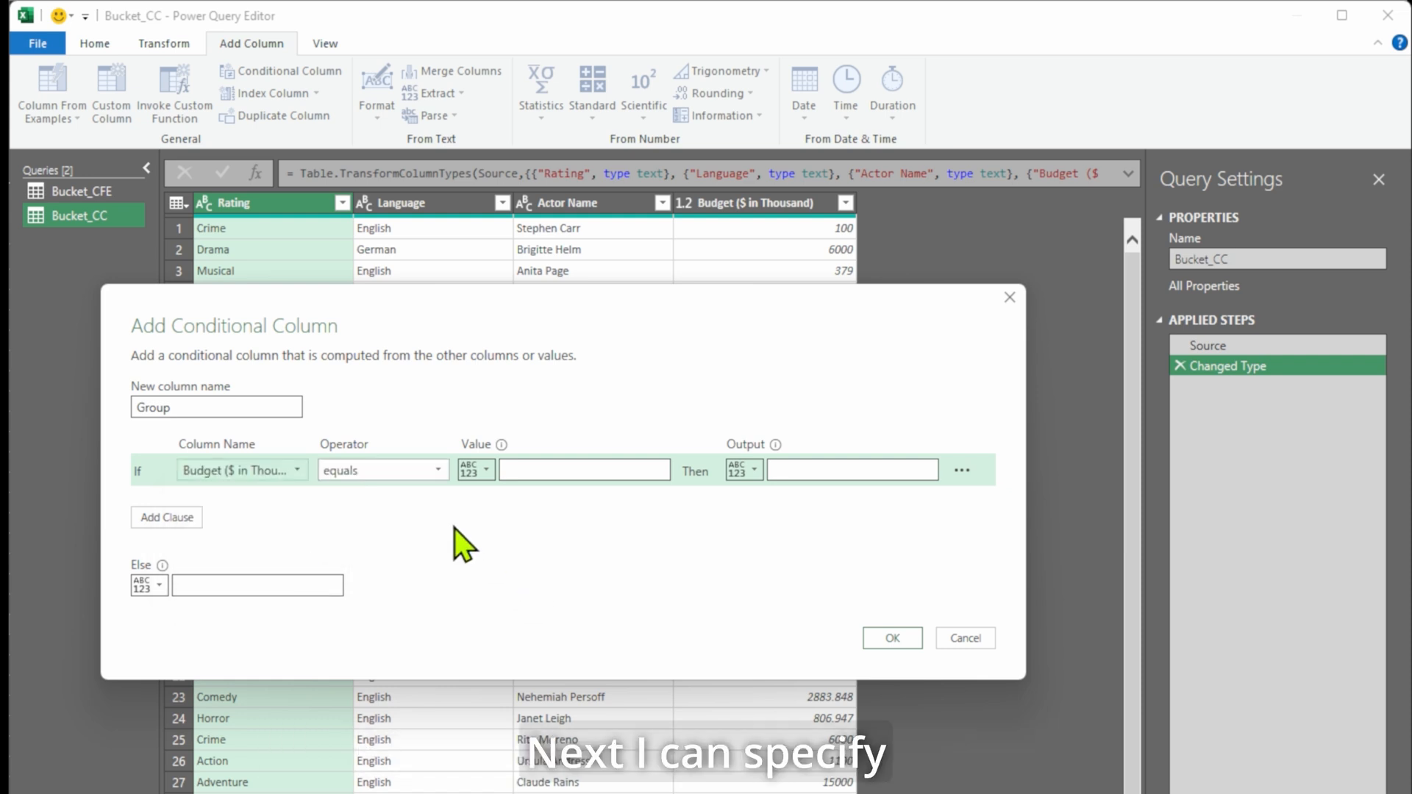
pyautogui.click(445, 470)
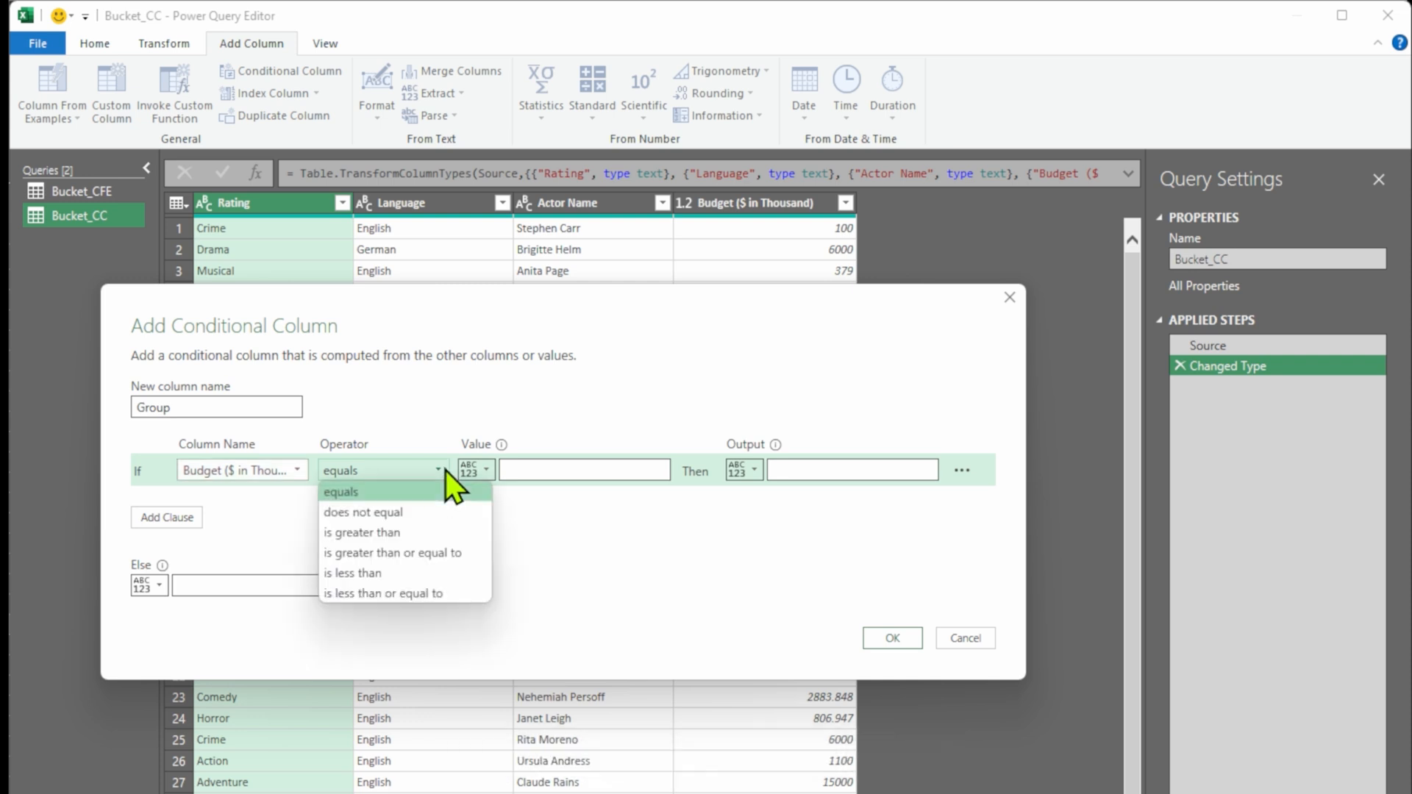
pyautogui.click(417, 555)
pyautogui.click(485, 470)
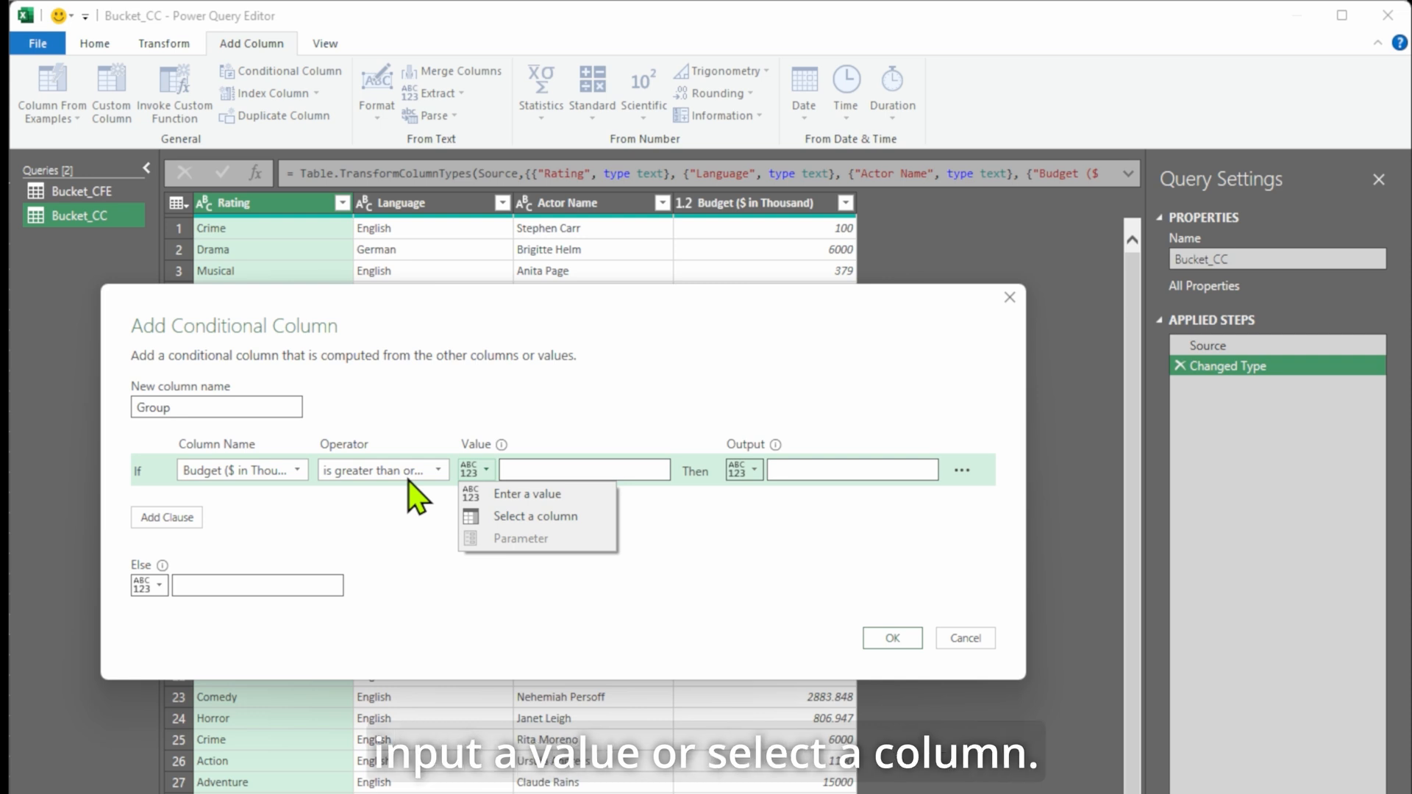
pyautogui.click(546, 464)
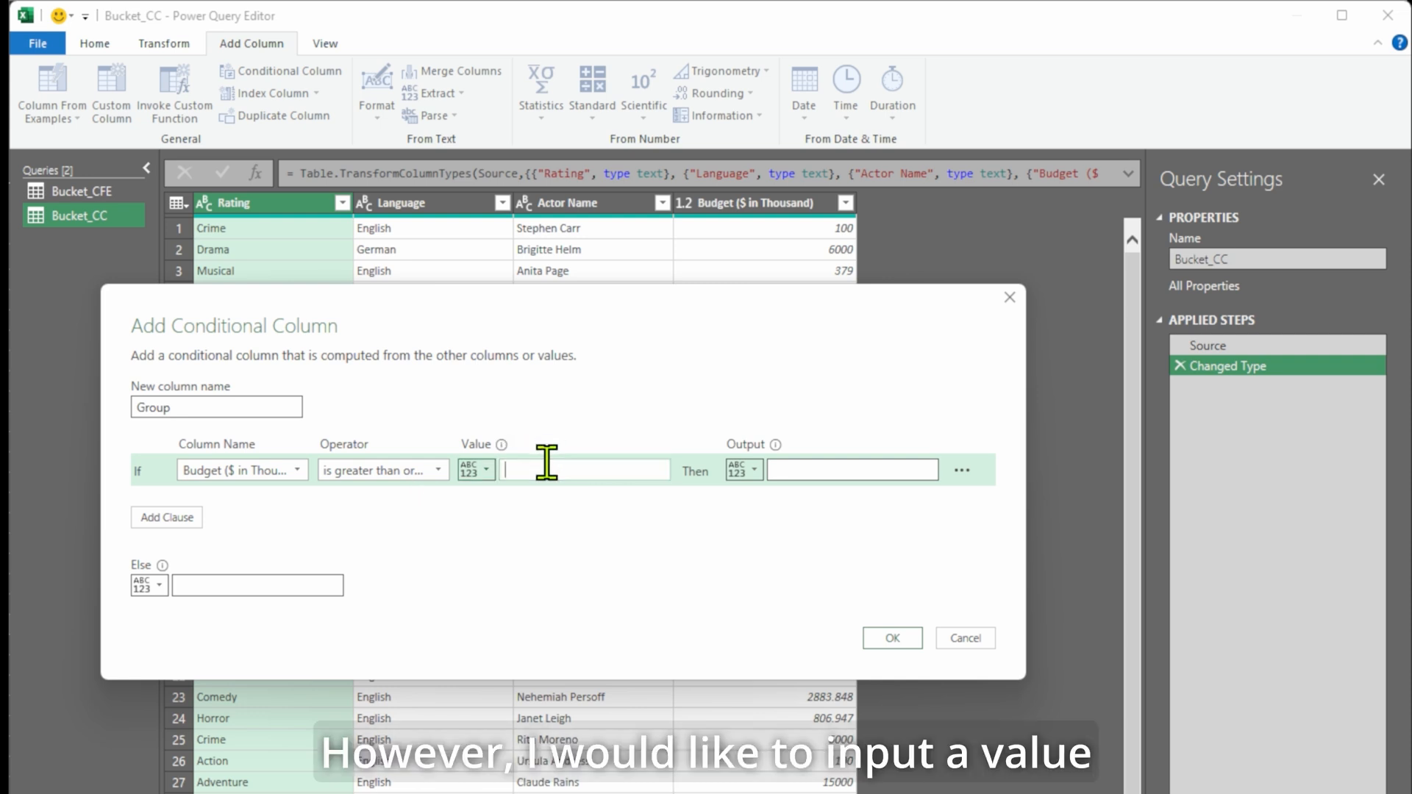
pyautogui.write('200')
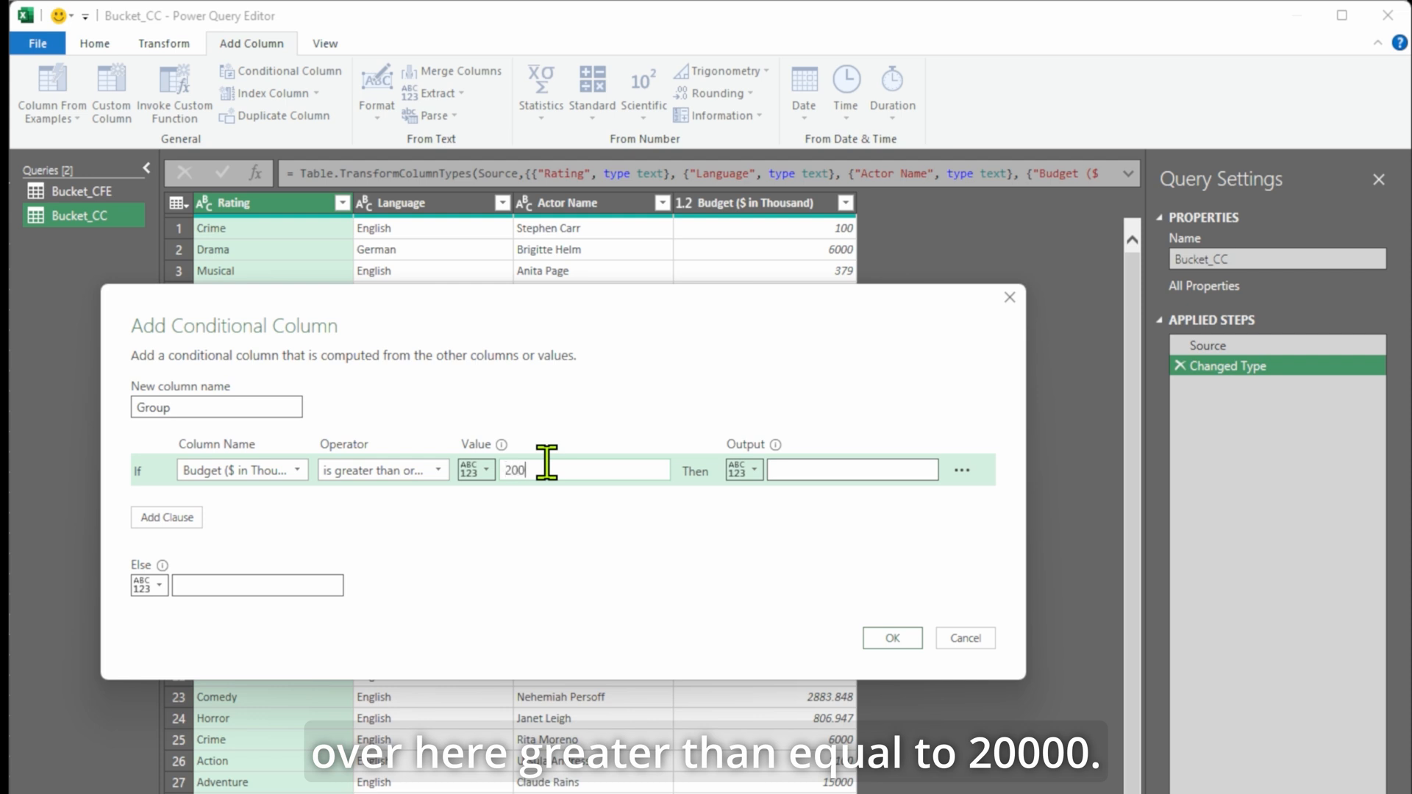
pyautogui.write('00')
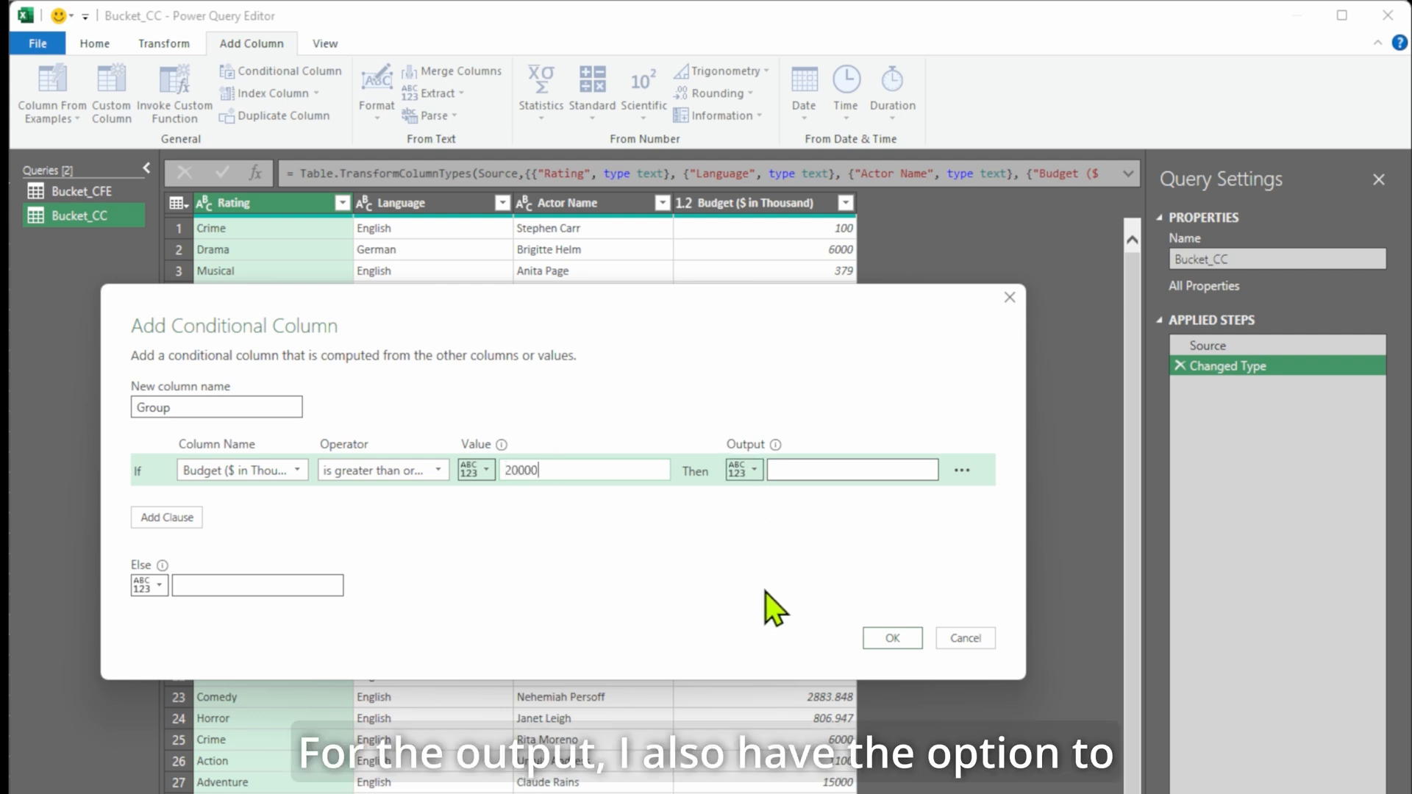
pyautogui.click(758, 472)
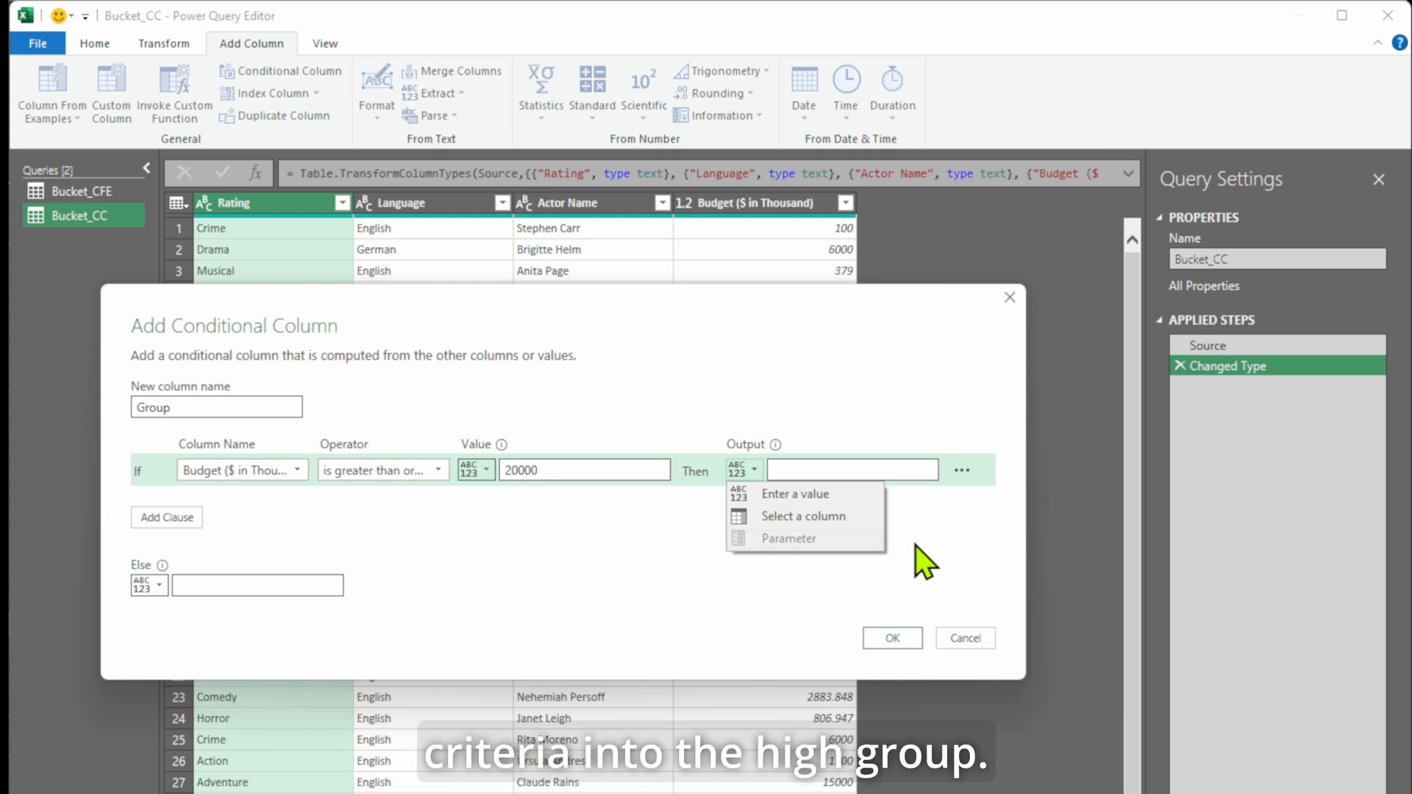
pyautogui.click(845, 469)
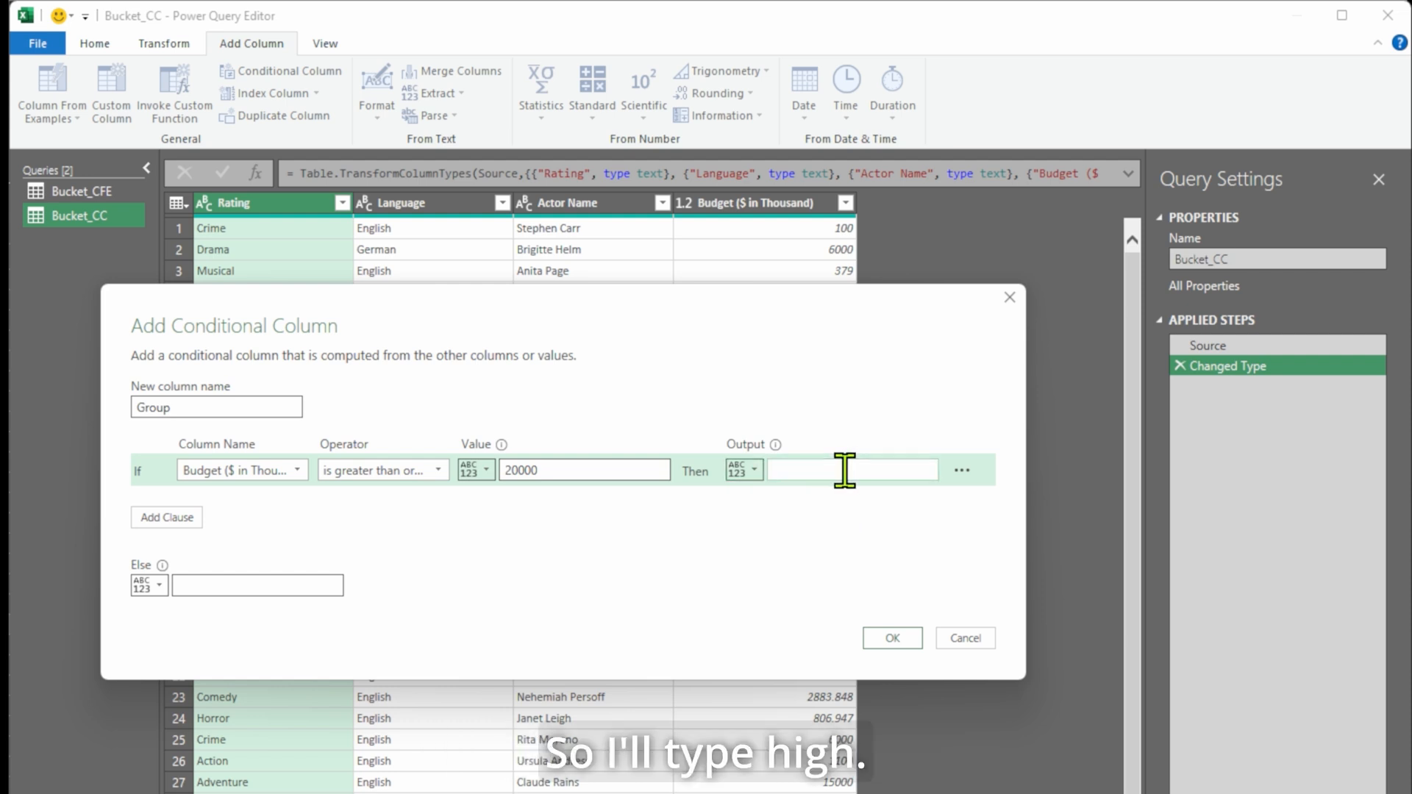
pyautogui.write('High')
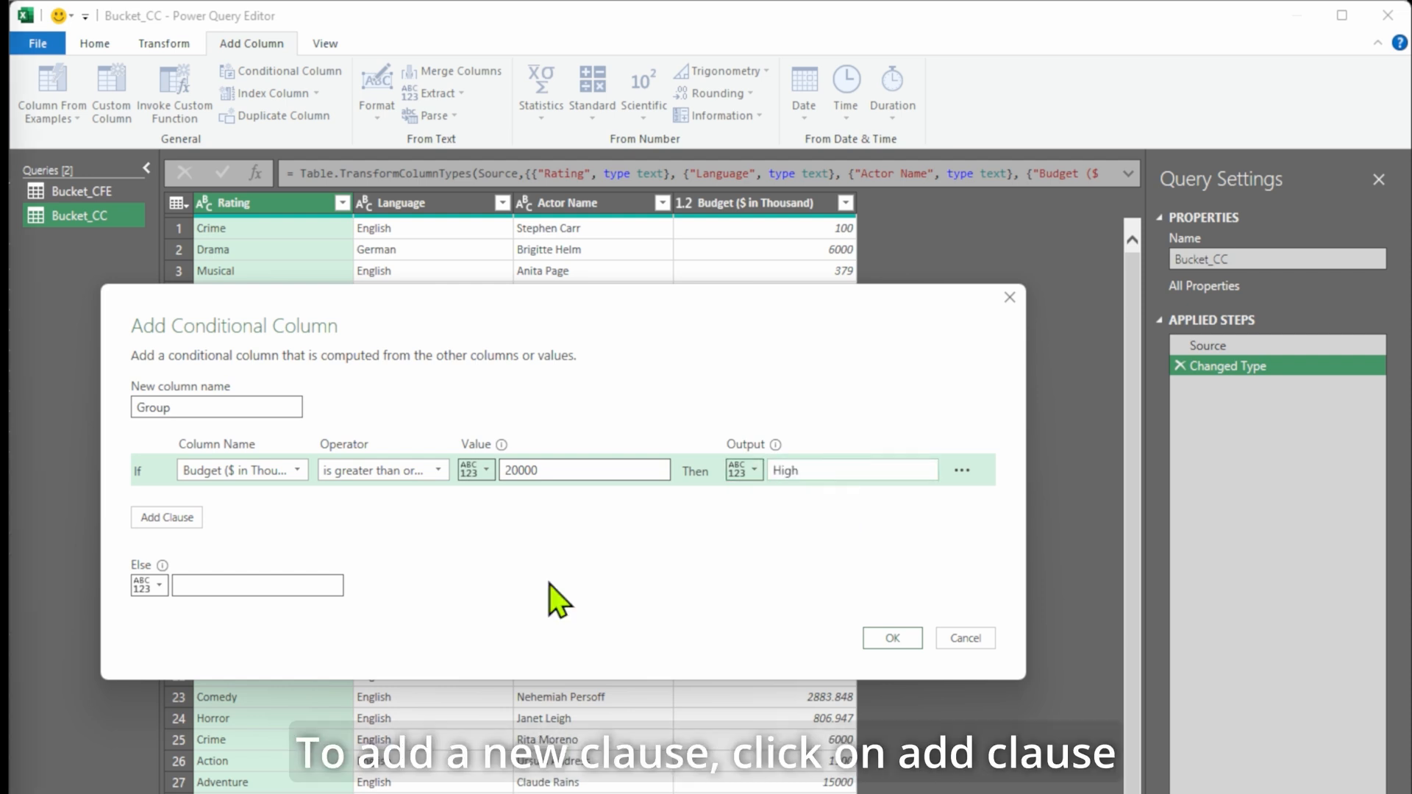
# Add a second rule: Budget greater than or equal to 10000 outputs Moderate.
pyautogui.click(184, 518)
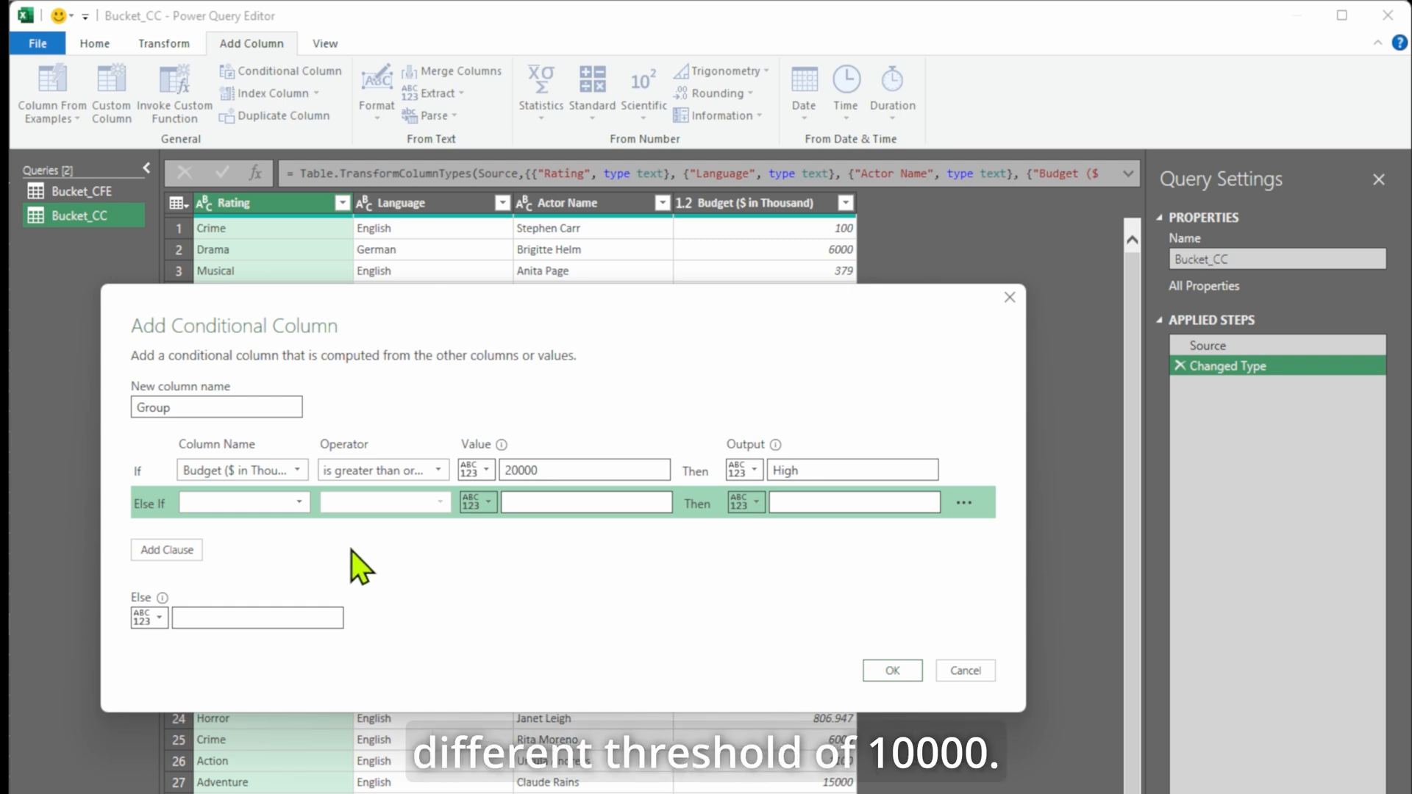
pyautogui.click(299, 503)
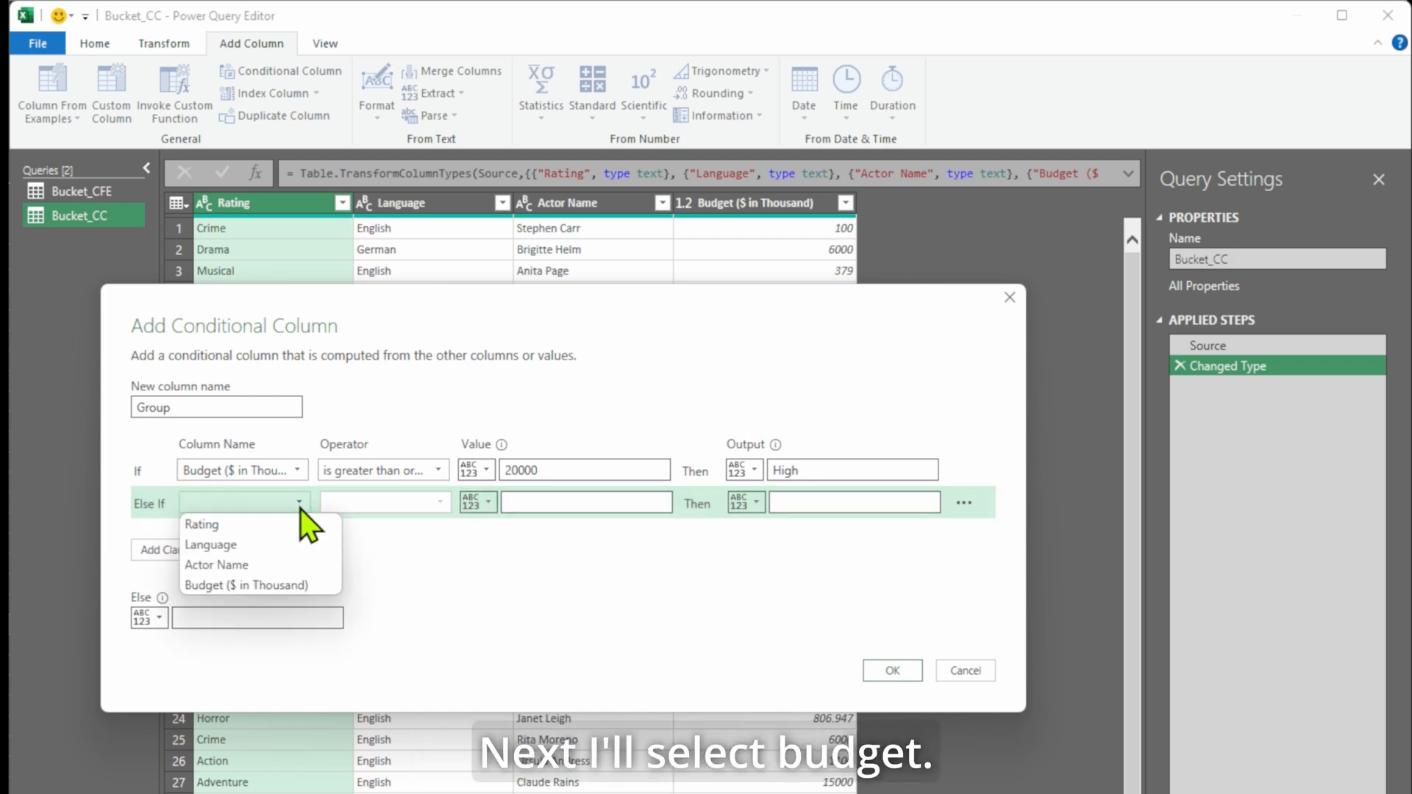
pyautogui.click(314, 587)
pyautogui.click(445, 508)
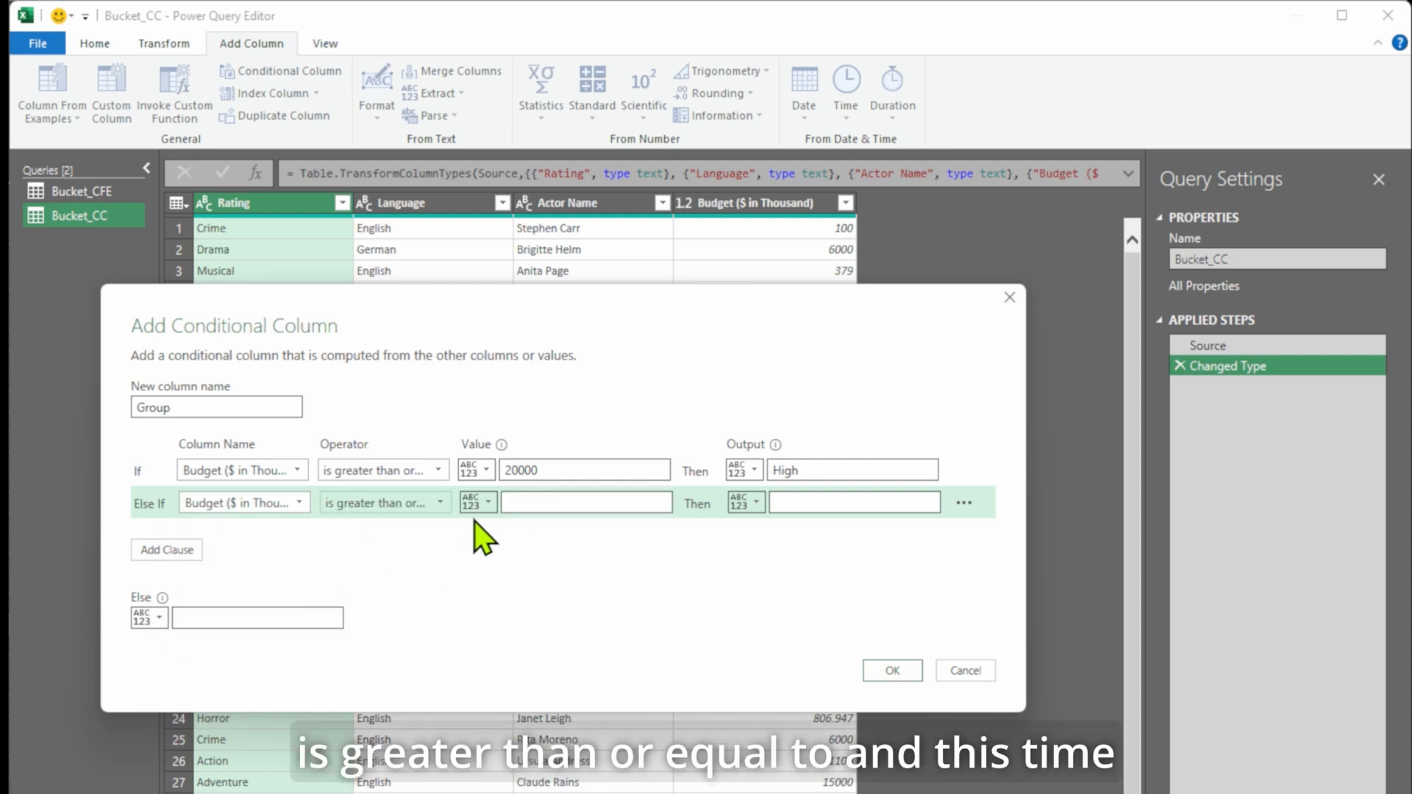
pyautogui.click(513, 502)
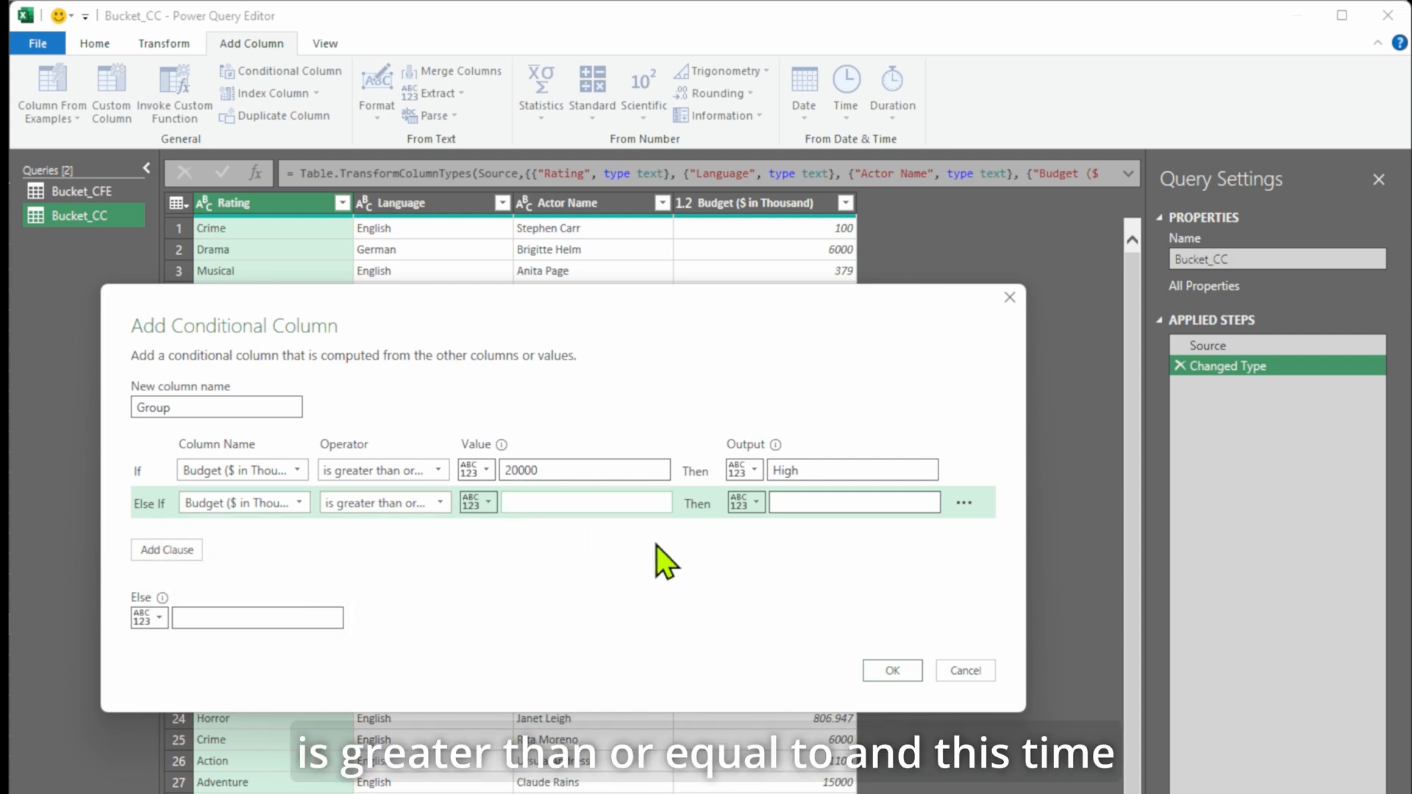
pyautogui.write('10000')
pyautogui.click(858, 502)
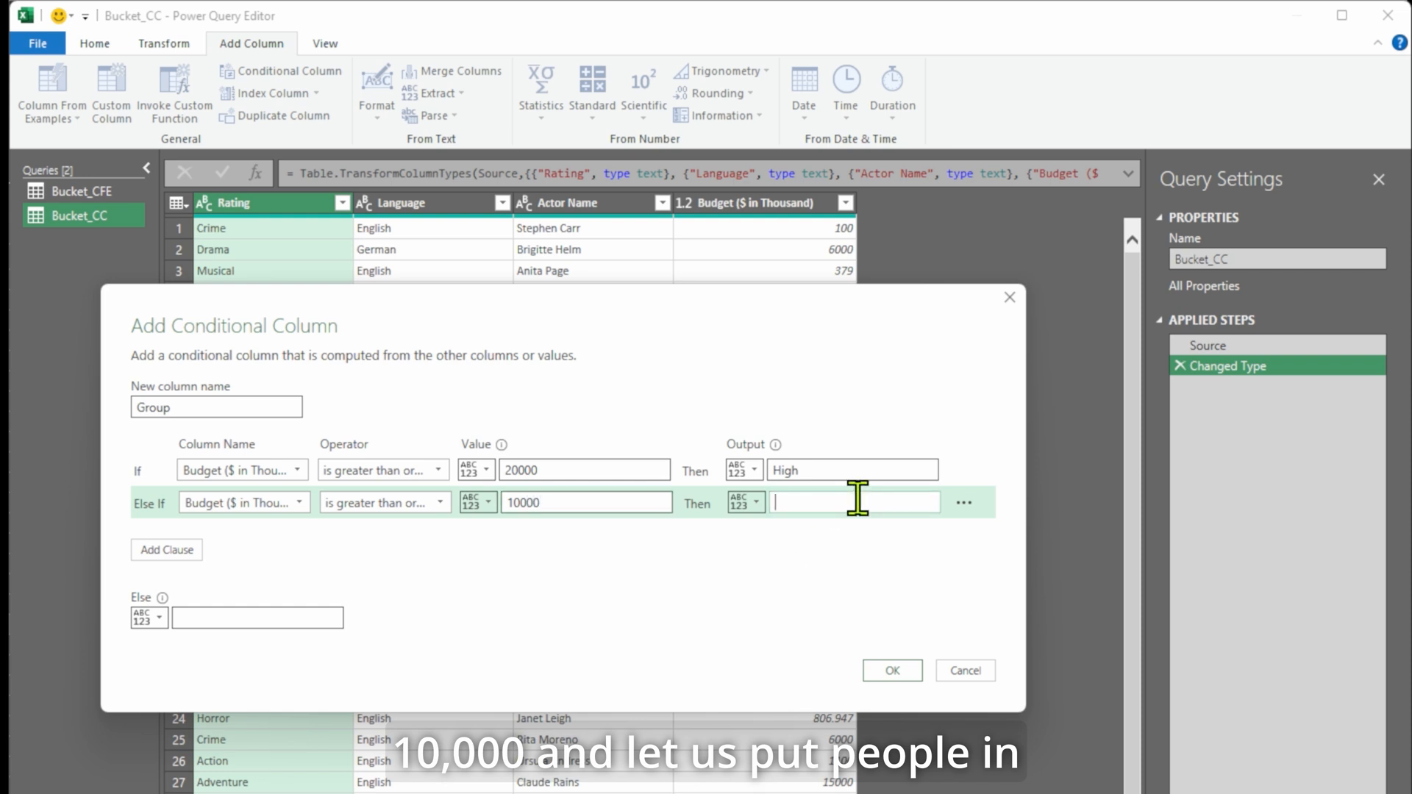
pyautogui.write('Moderate')
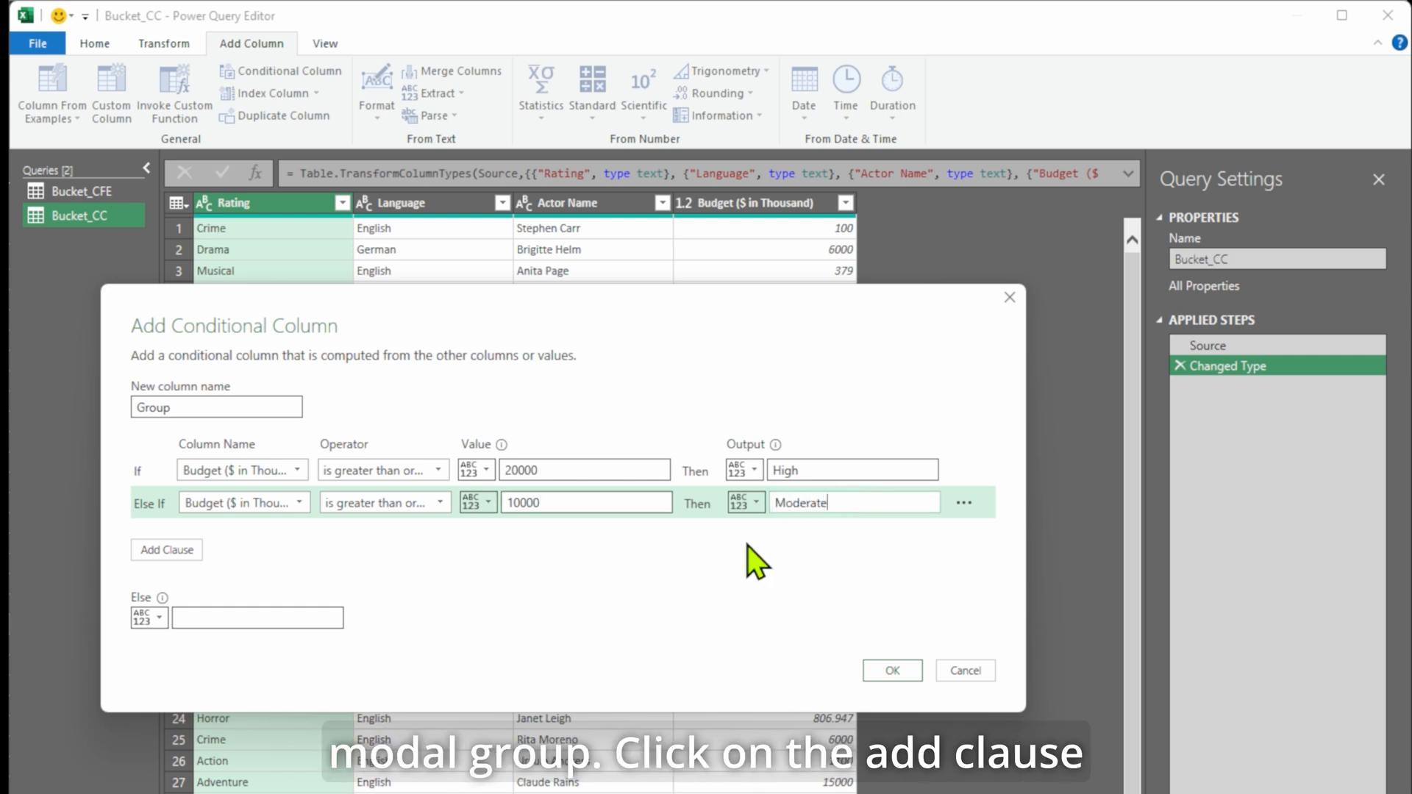
# Add a third rule, Budget ≥ 5000 outputs Average, set Else to Low, and confirm.
pyautogui.click(177, 553)
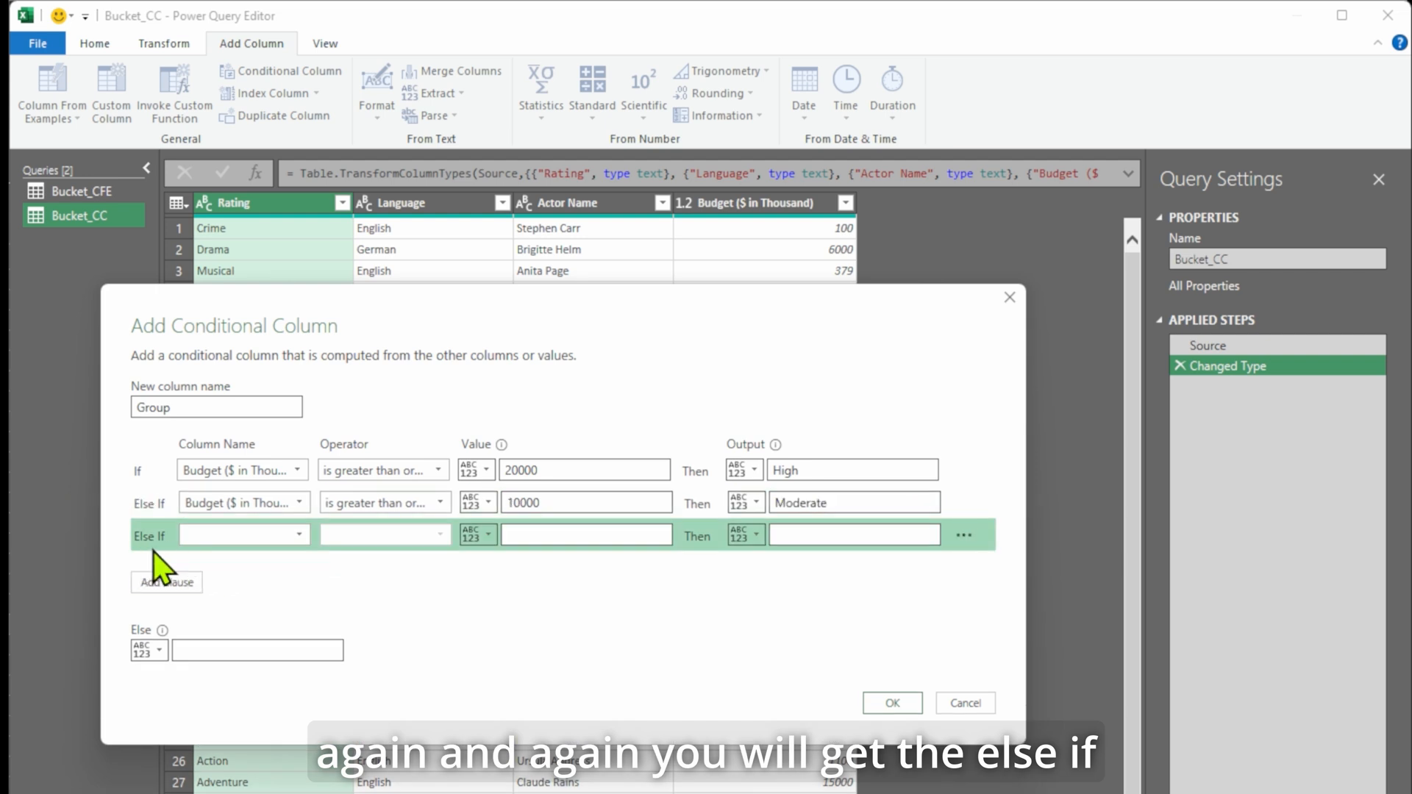
pyautogui.click(306, 534)
pyautogui.click(298, 619)
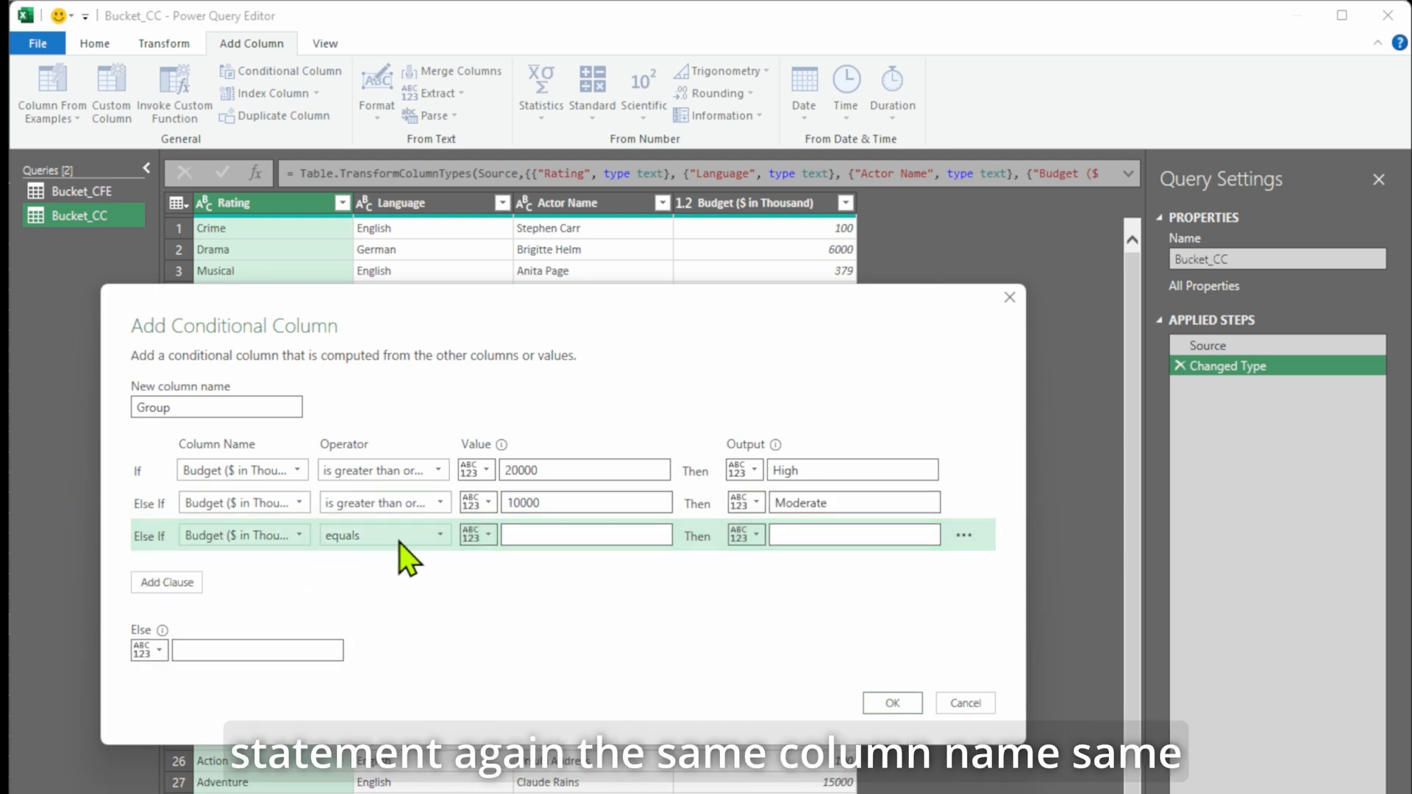
pyautogui.click(440, 535)
pyautogui.click(439, 616)
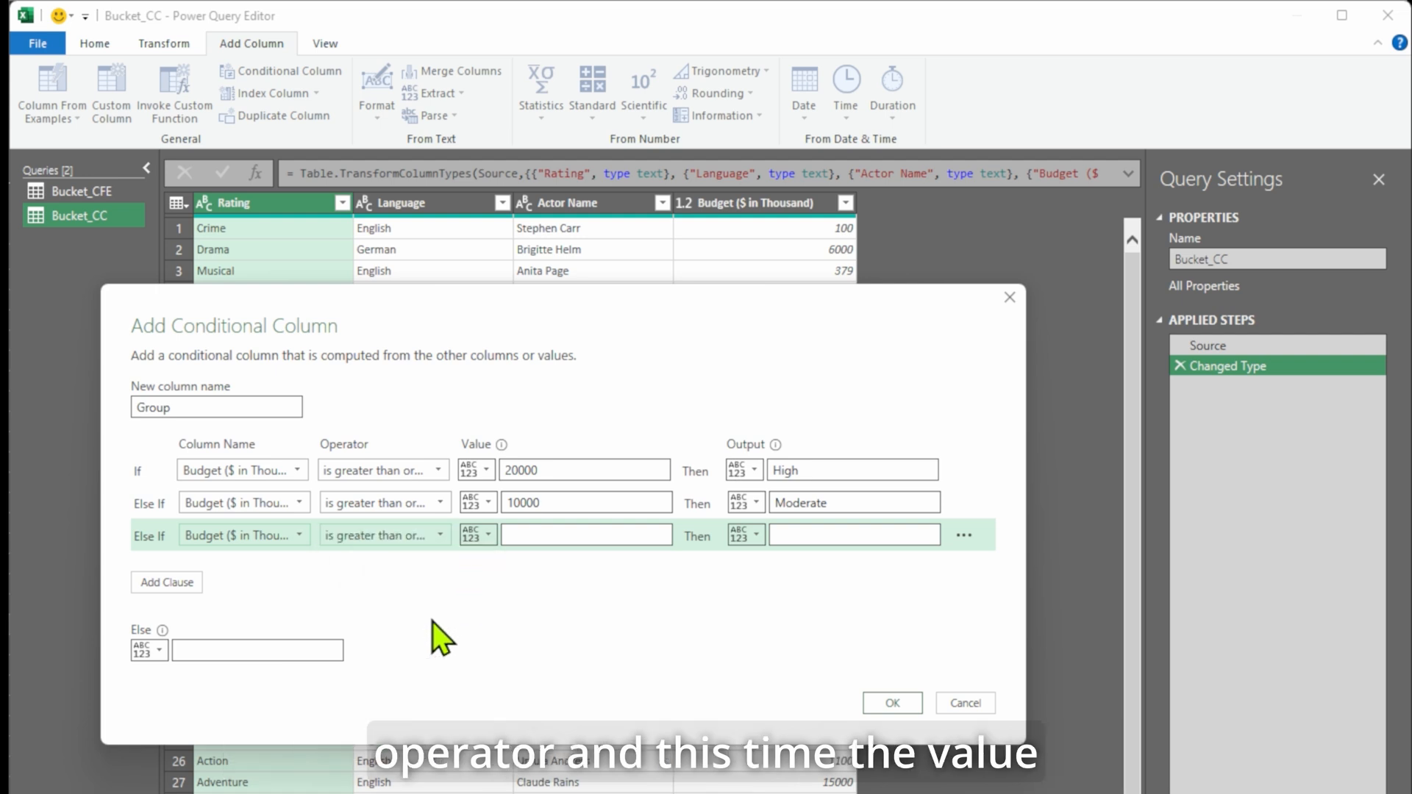
pyautogui.click(545, 535)
pyautogui.write('5')
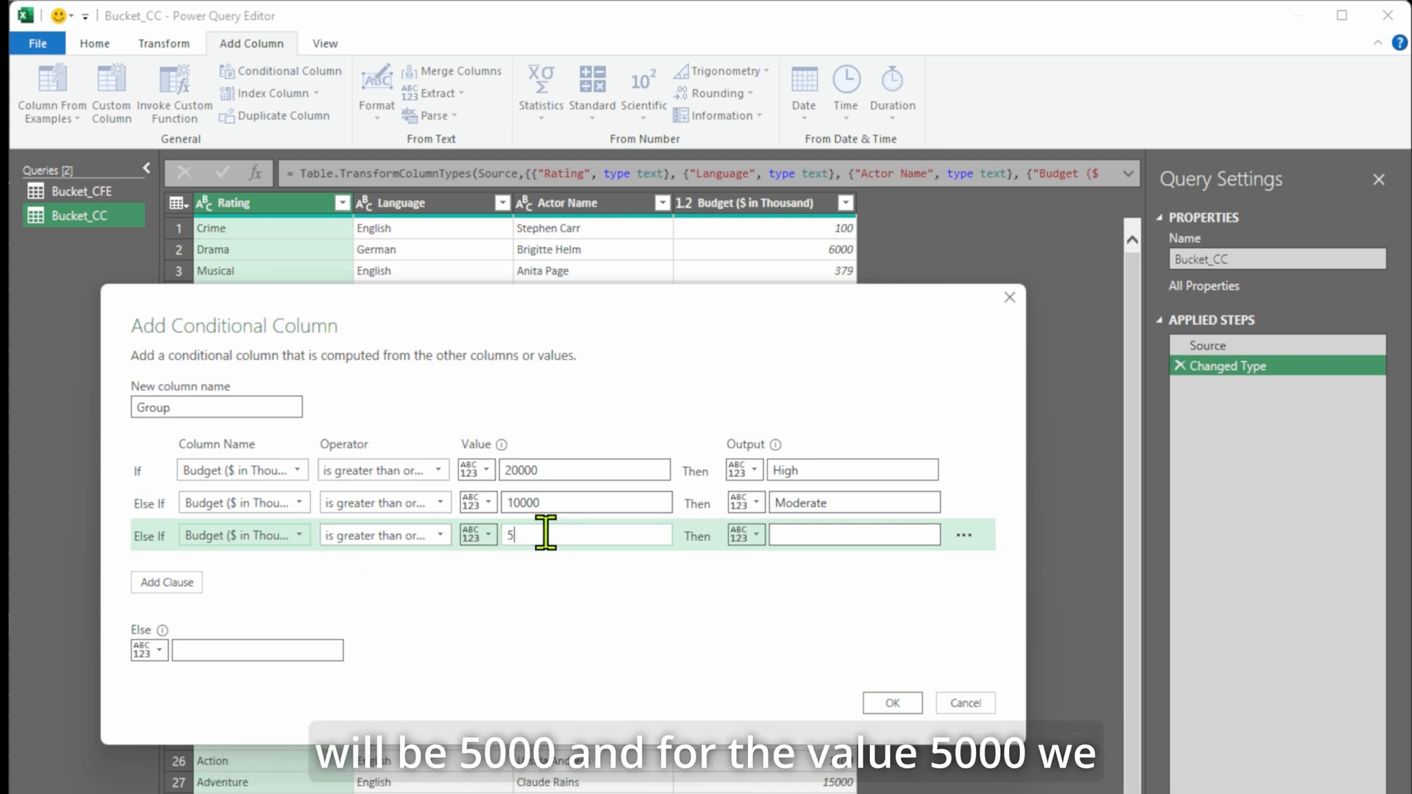
pyautogui.write('000')
pyautogui.click(905, 532)
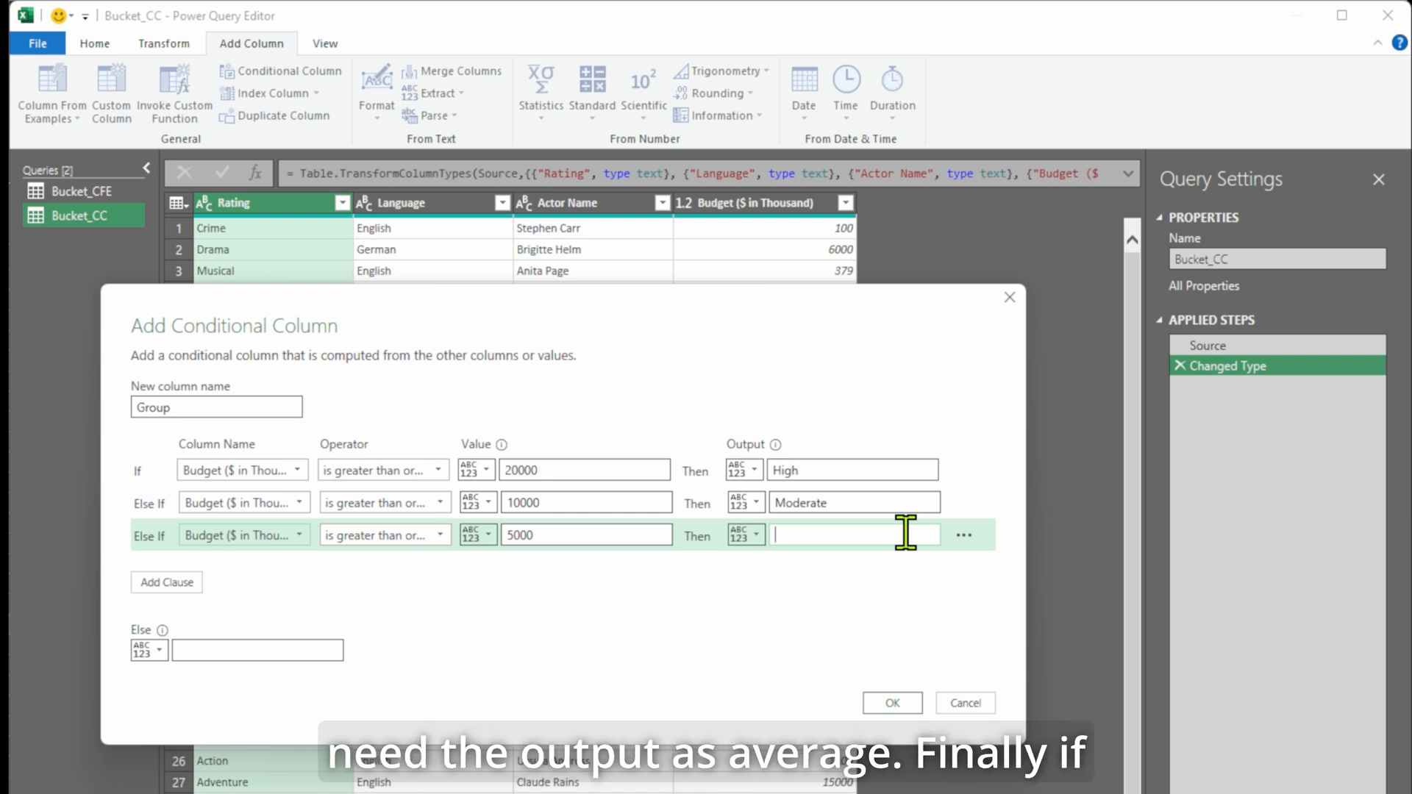
pyautogui.write('Average')
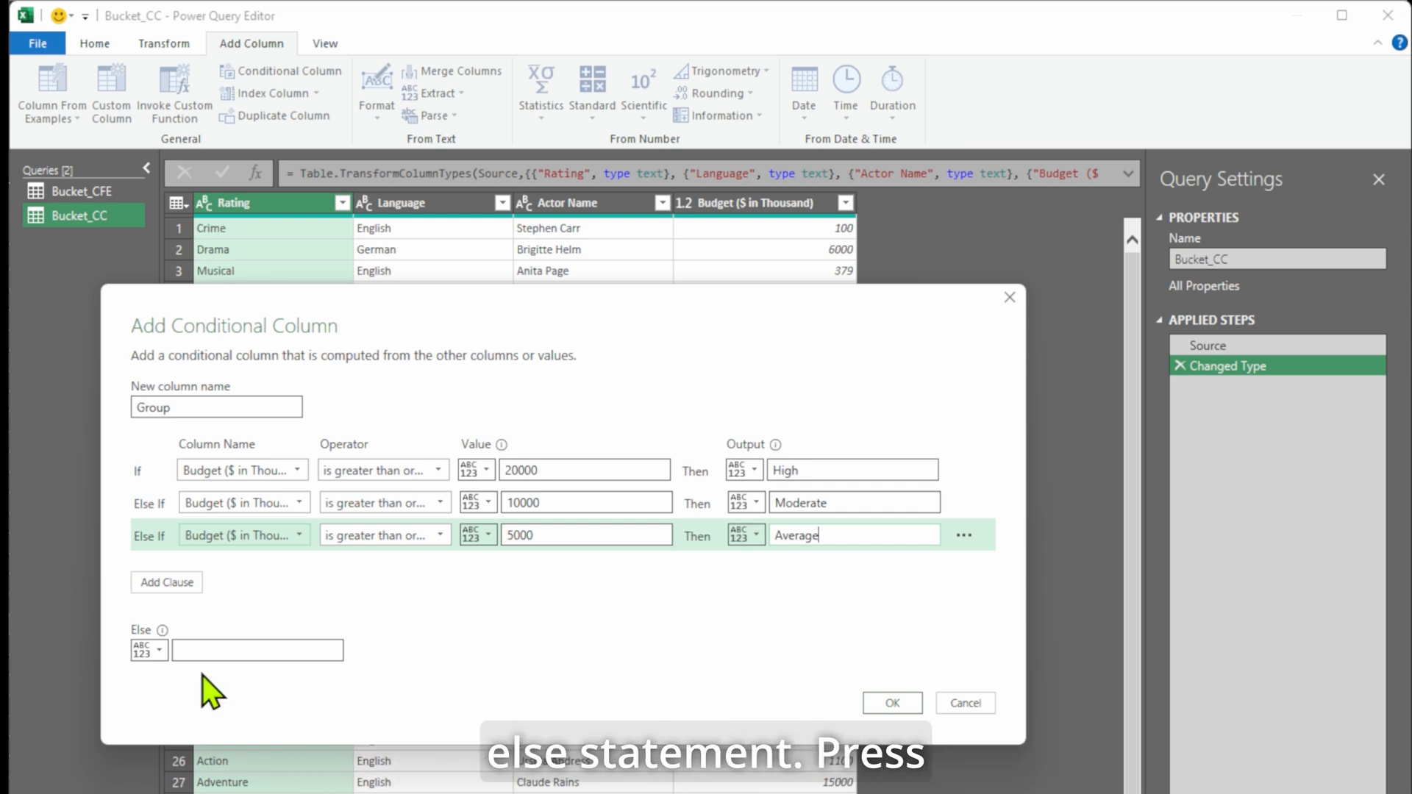
pyautogui.click(305, 655)
pyautogui.write('Low')
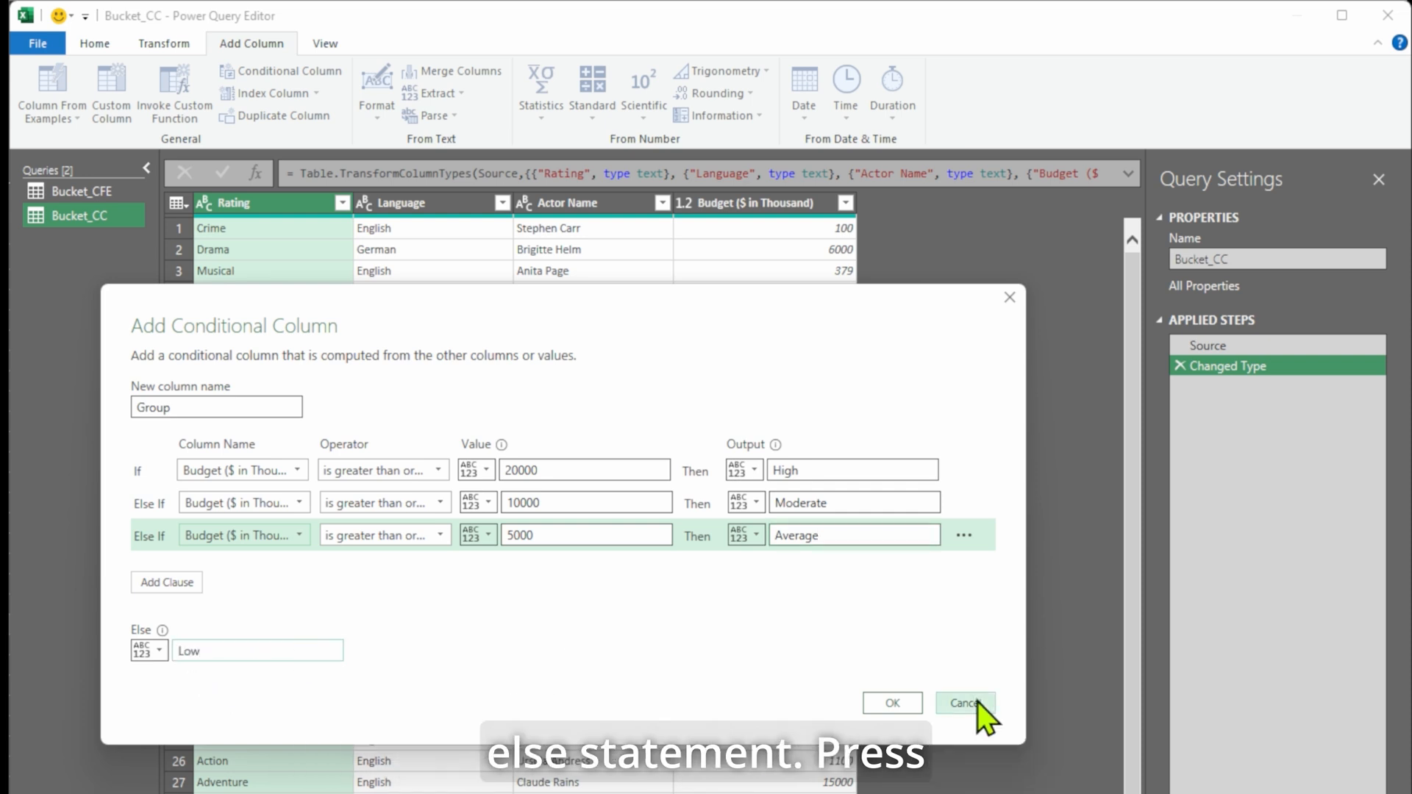
pyautogui.click(893, 704)
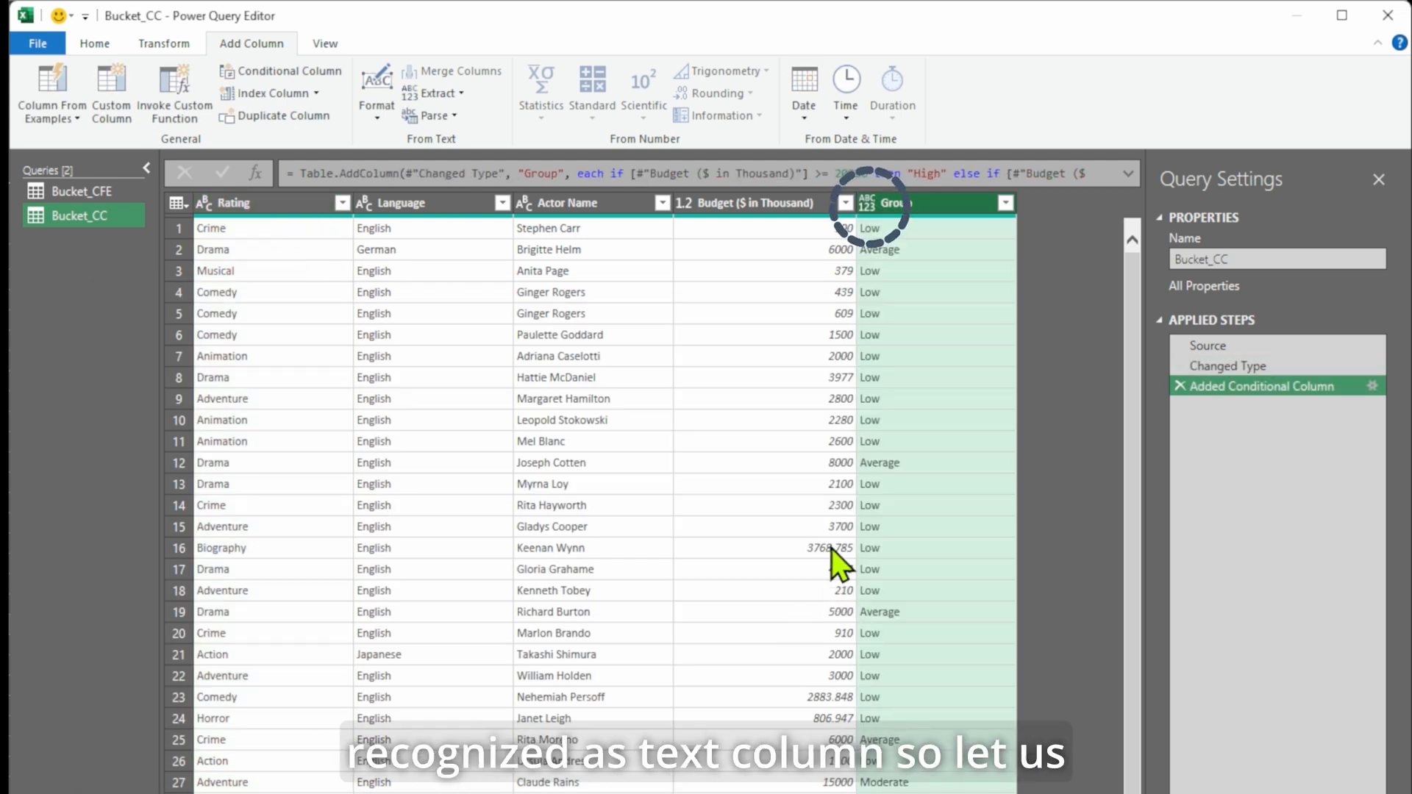
# Change the Group column's data type to Text.
pyautogui.click(866, 205)
pyautogui.click(921, 436)
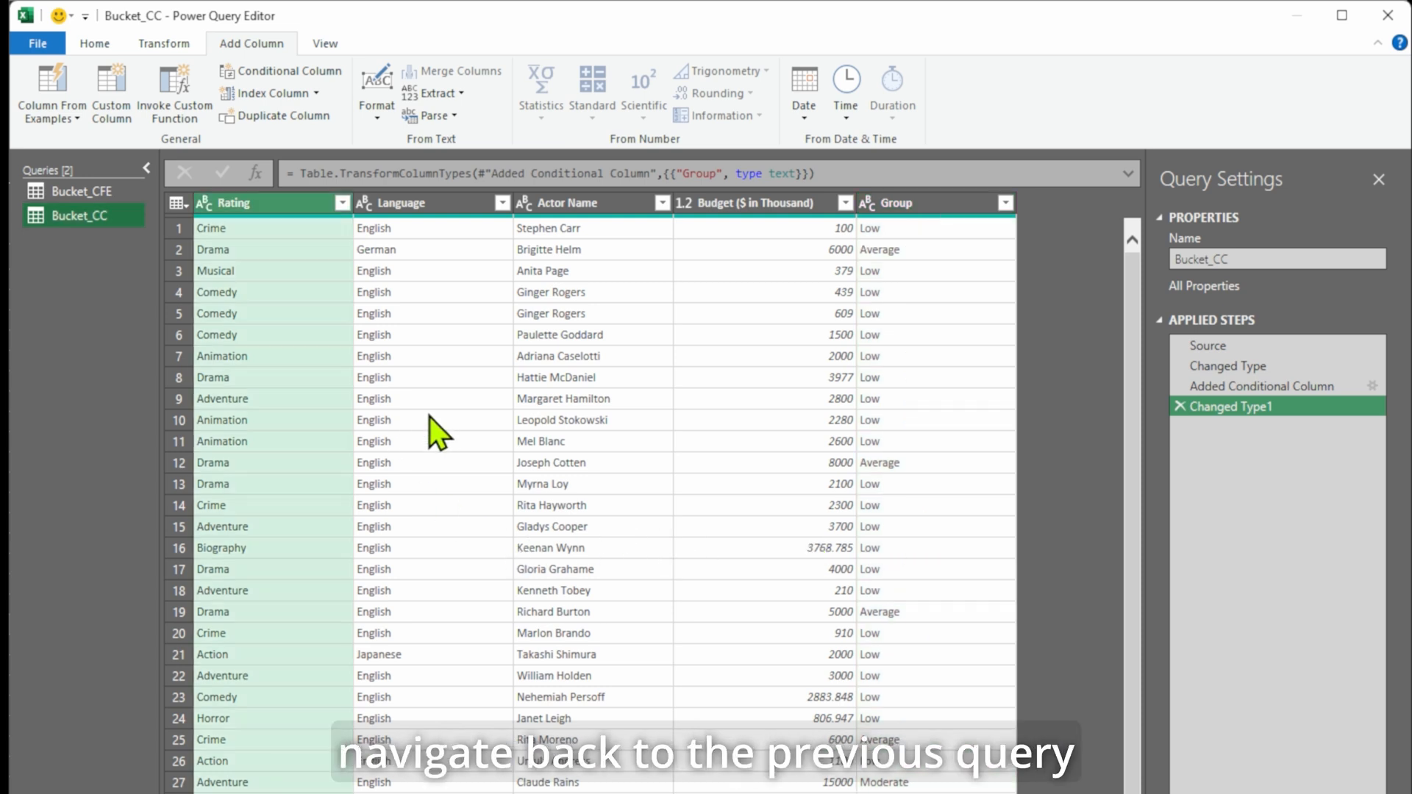
pyautogui.click(94, 193)
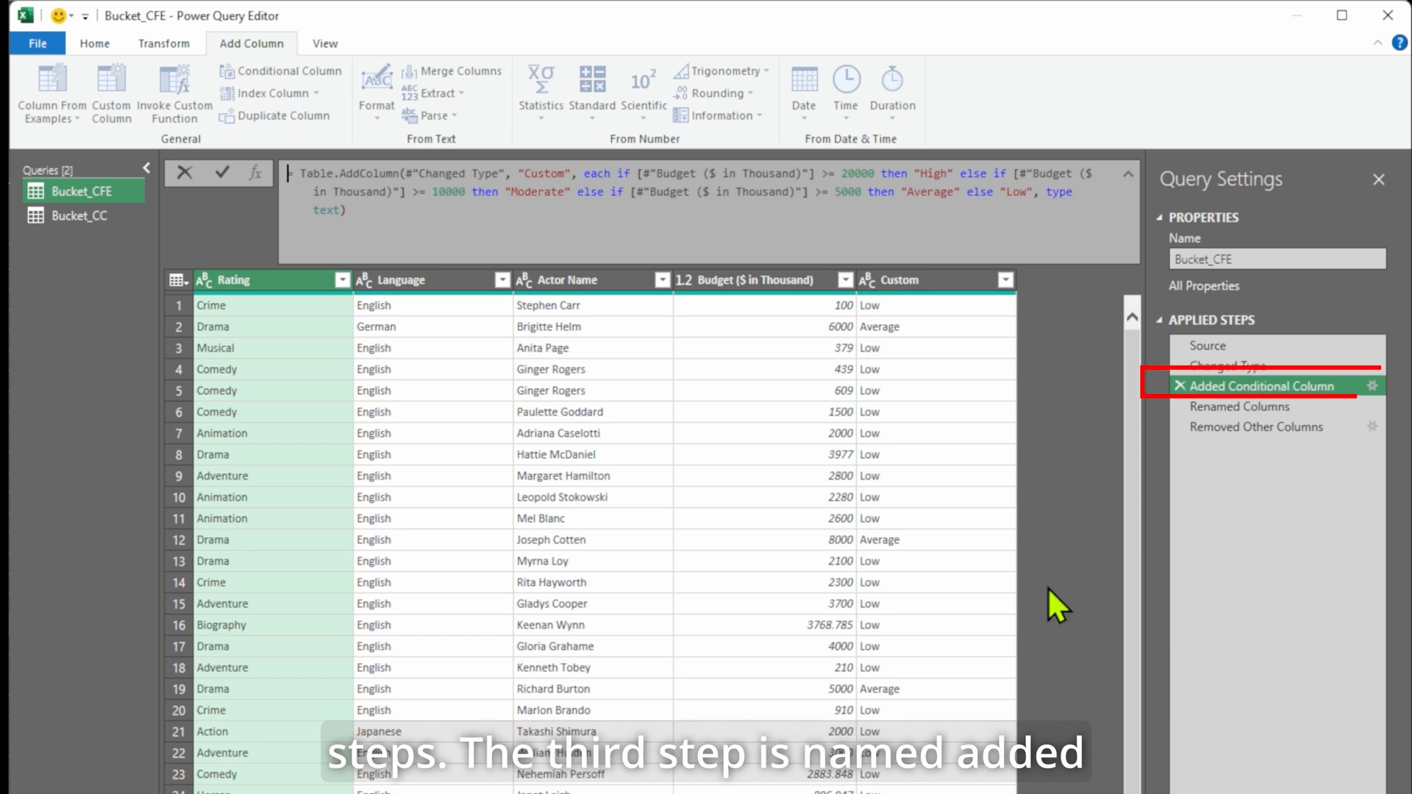
pyautogui.click(88, 214)
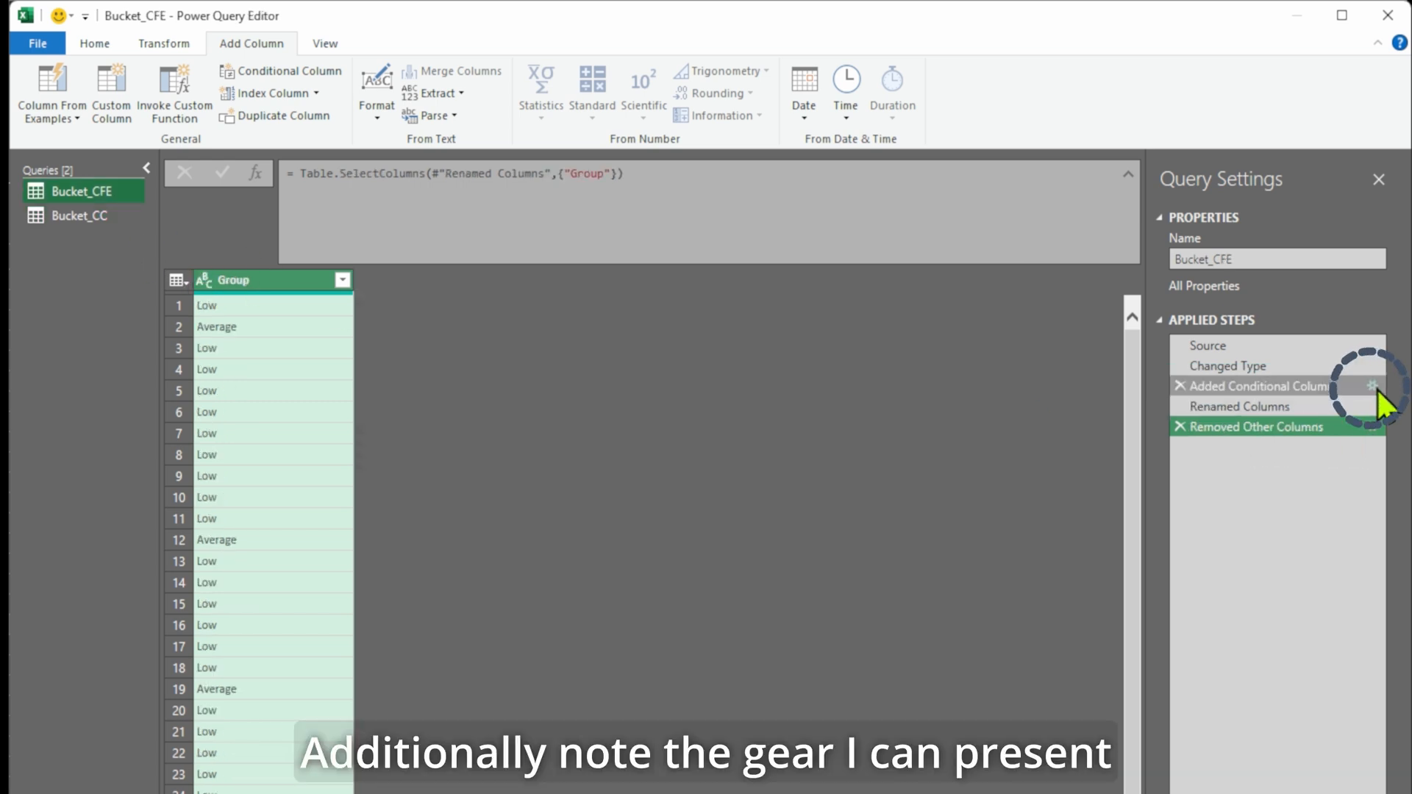
pyautogui.click(1372, 386)
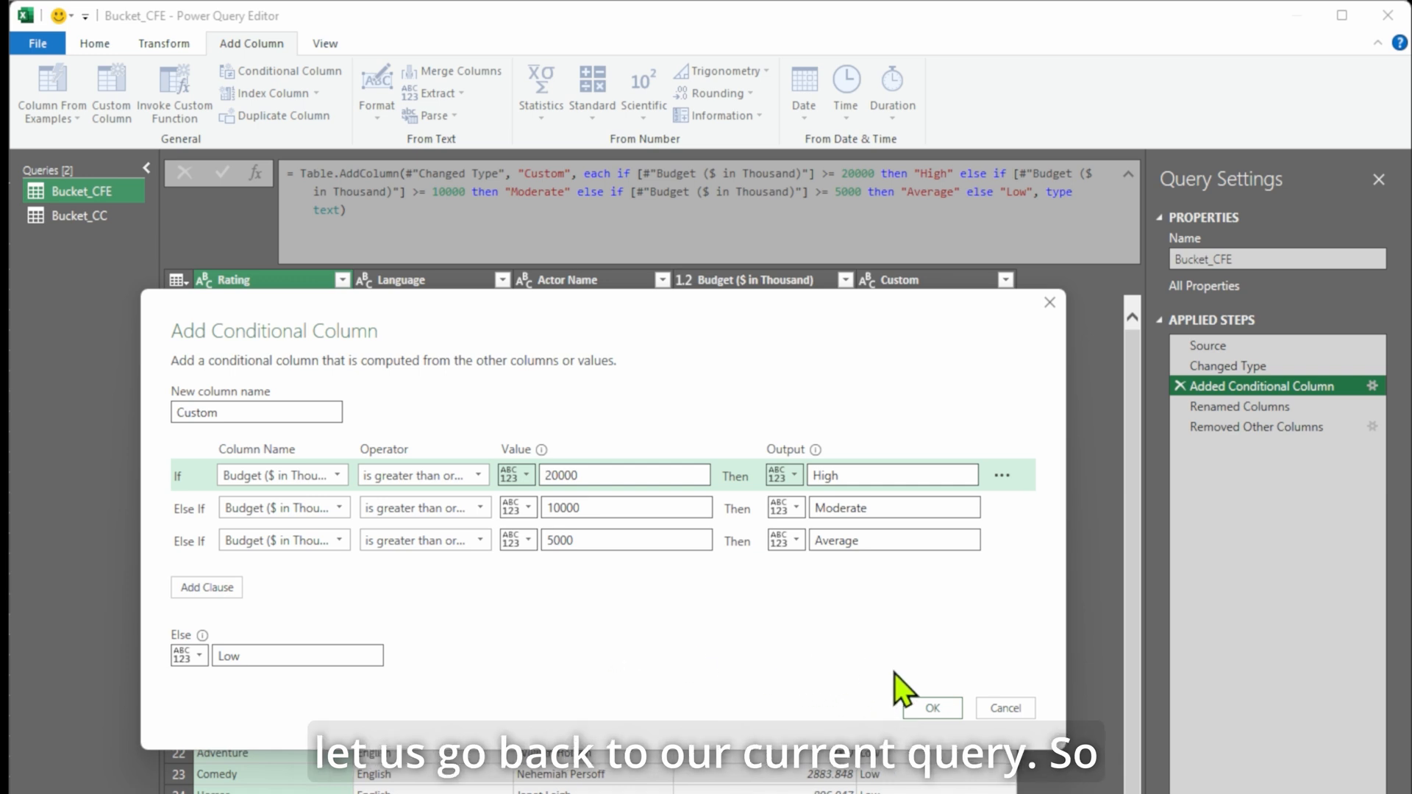
pyautogui.click(1007, 708)
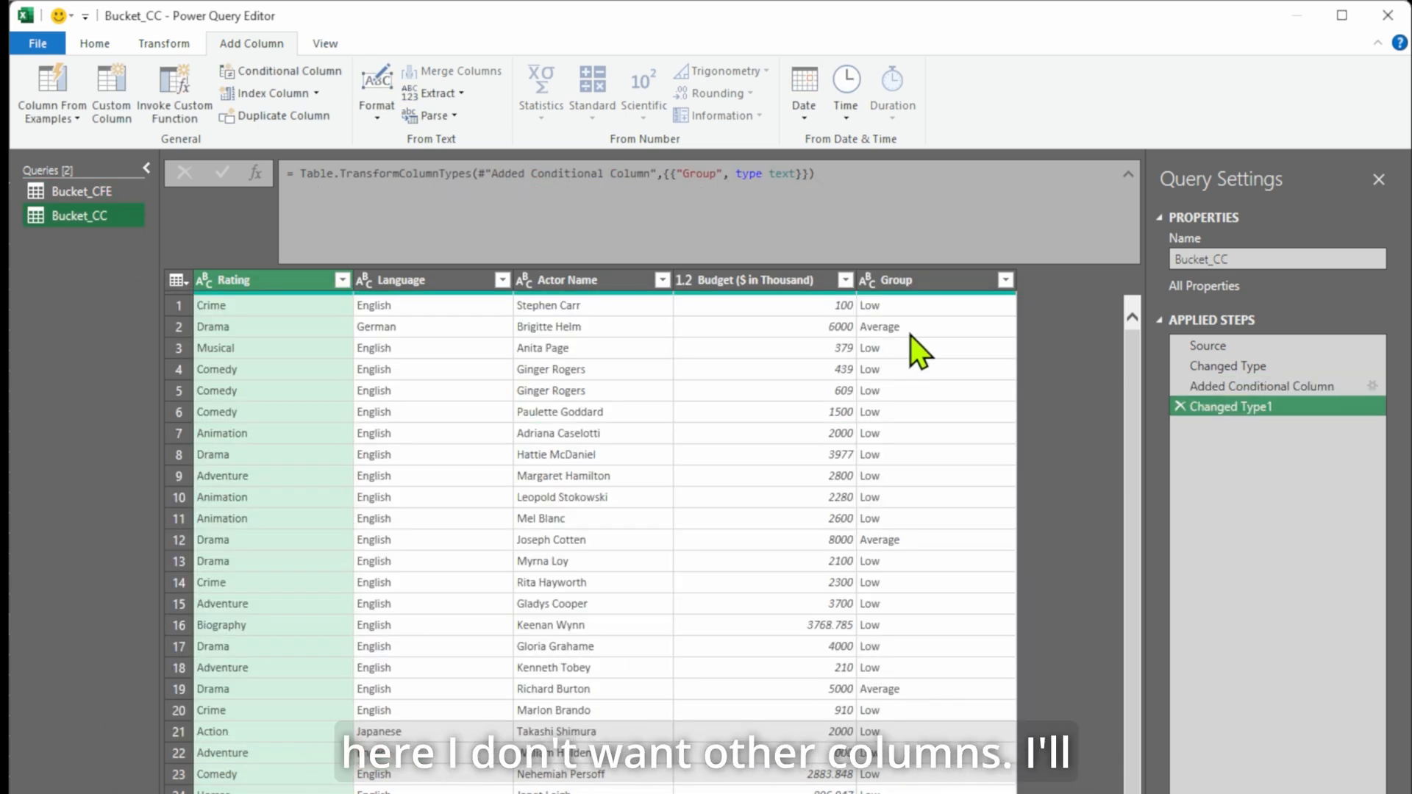
# Remove all columns except Group from Bucket_CC.
pyautogui.click(936, 284)
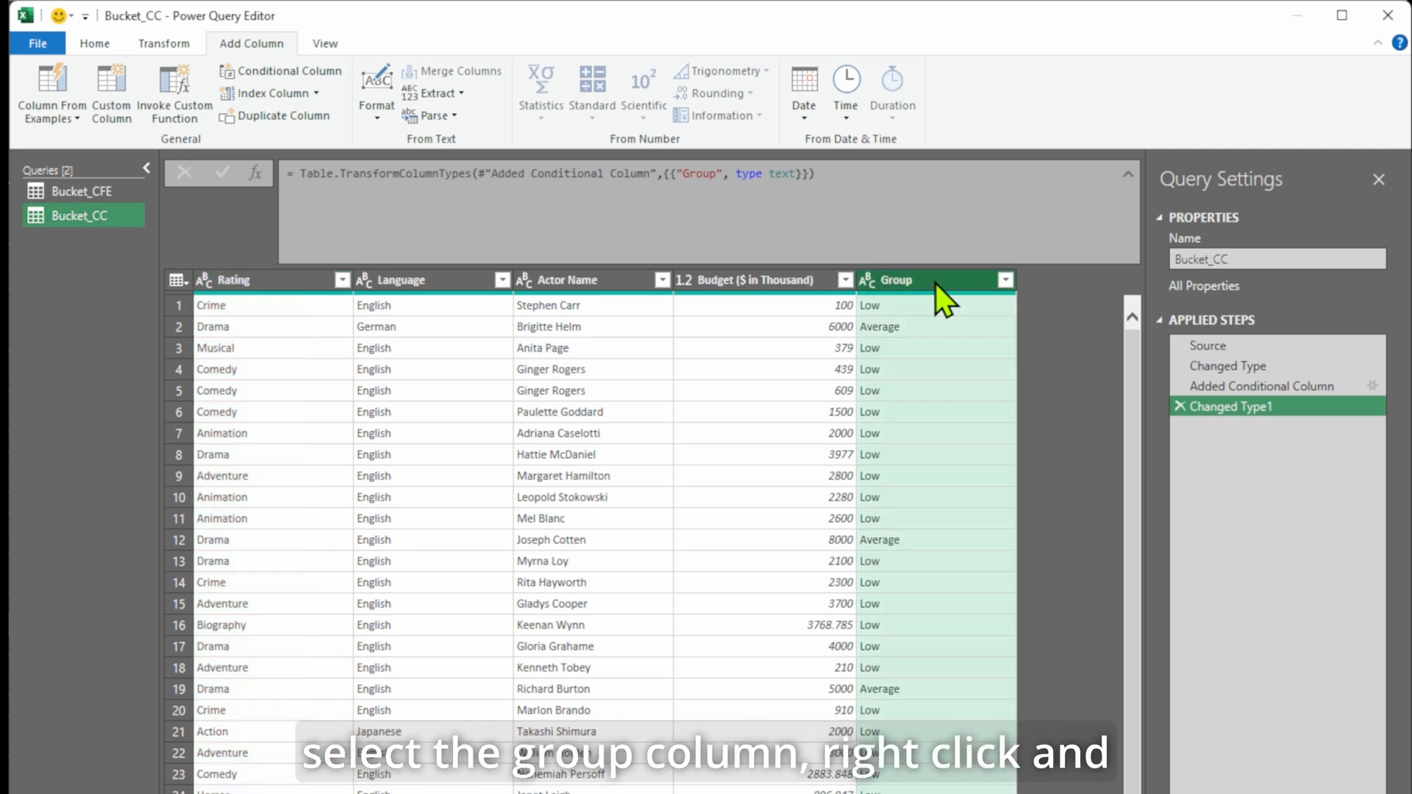
pyautogui.rightClick(936, 284)
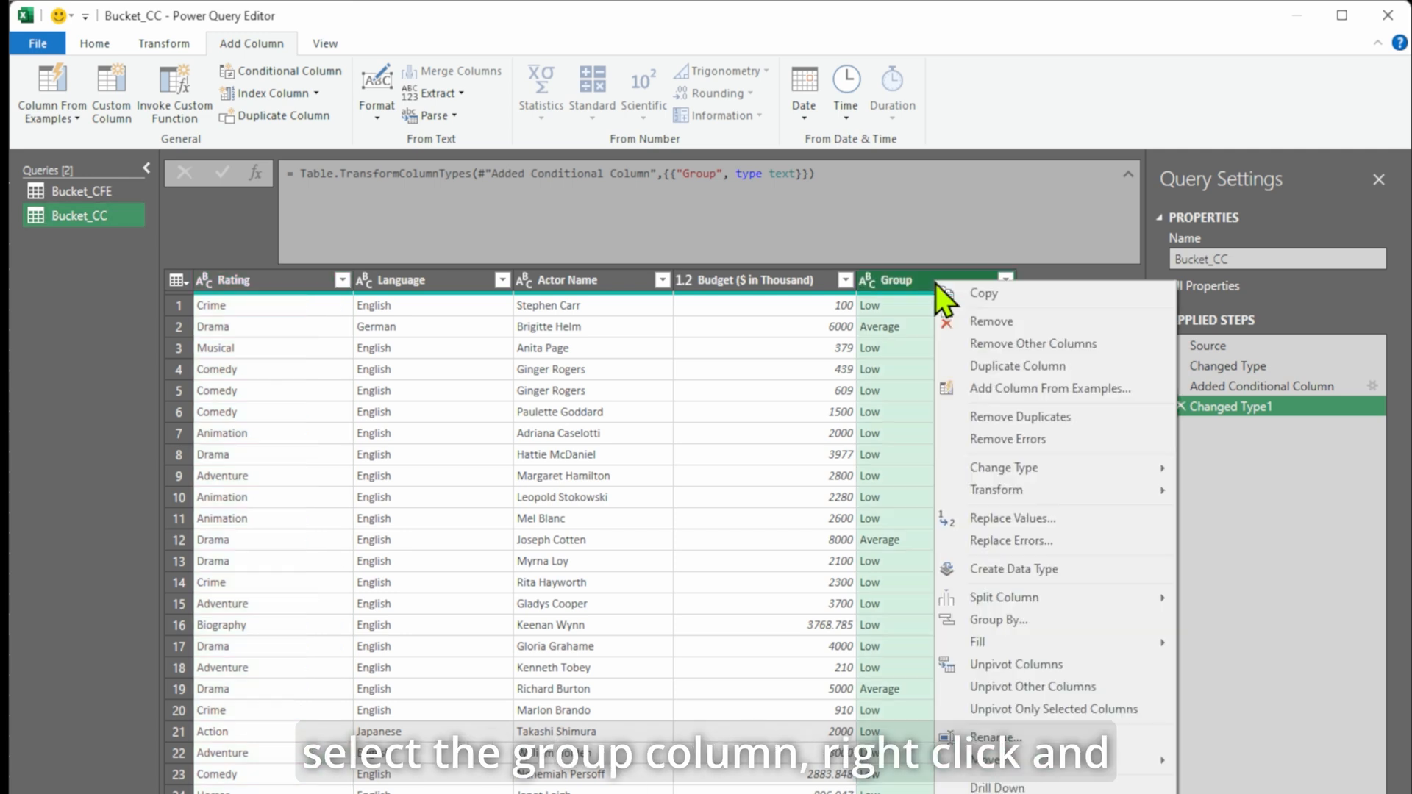
pyautogui.click(1058, 346)
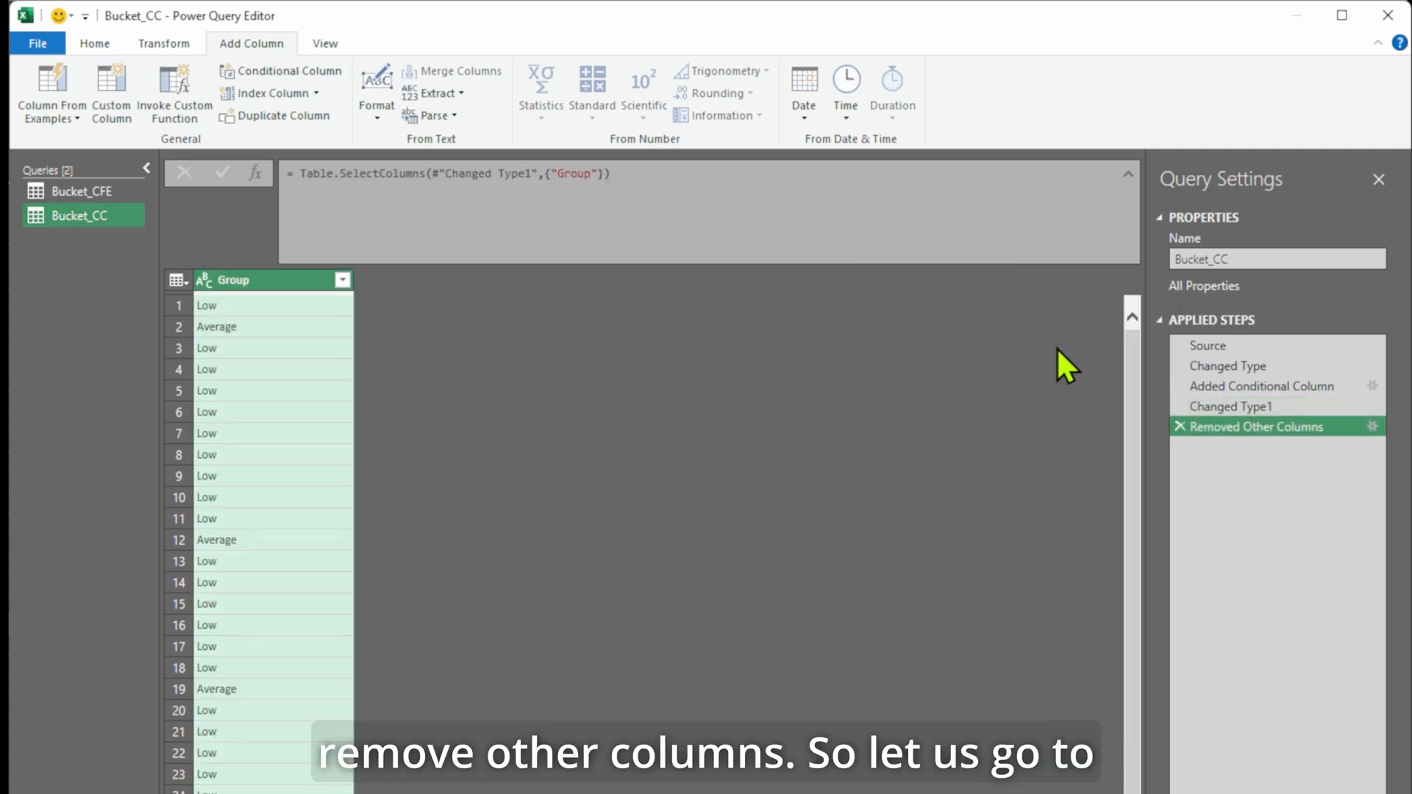
# Close the editor with Close & Load To to choose the load destination.
pyautogui.click(108, 46)
pyautogui.click(37, 116)
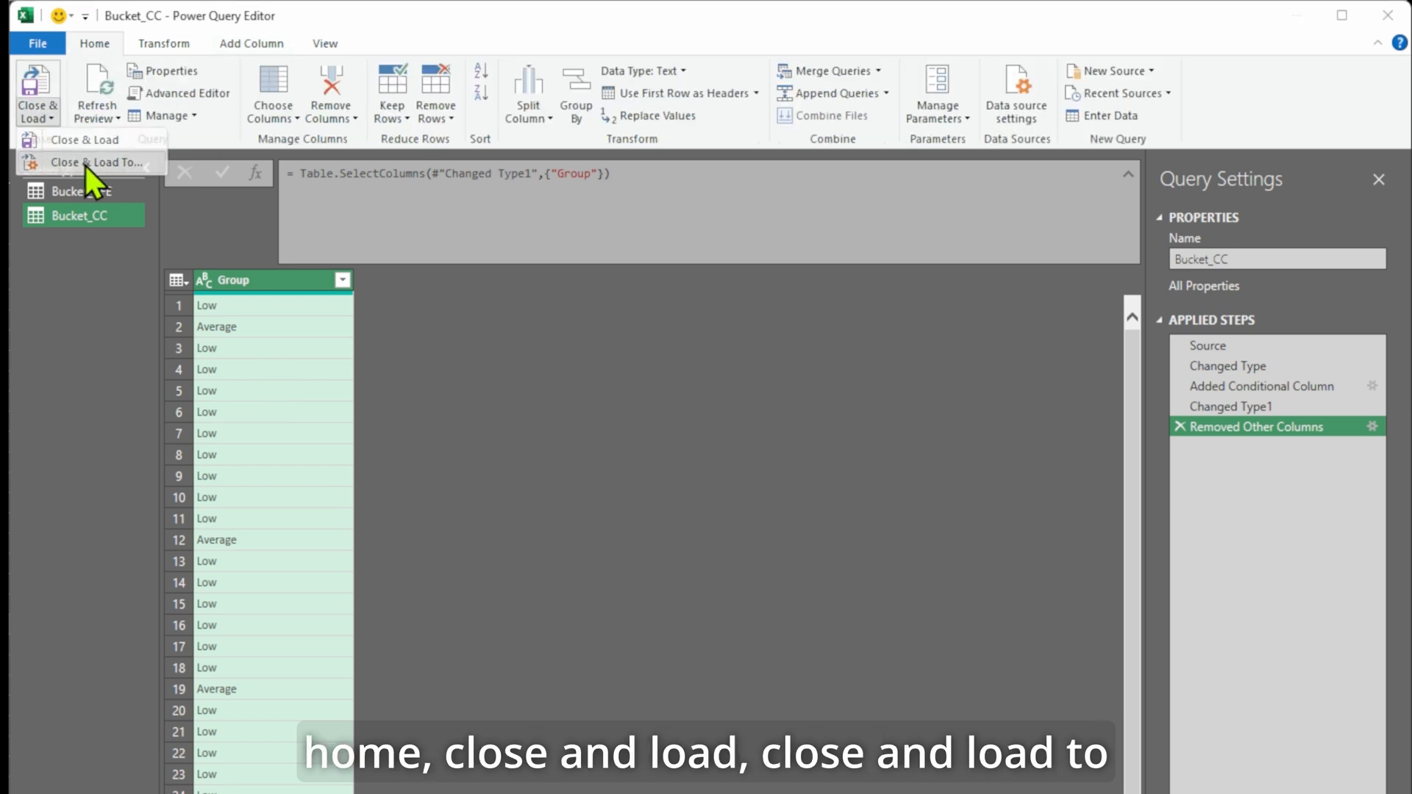
pyautogui.click(84, 162)
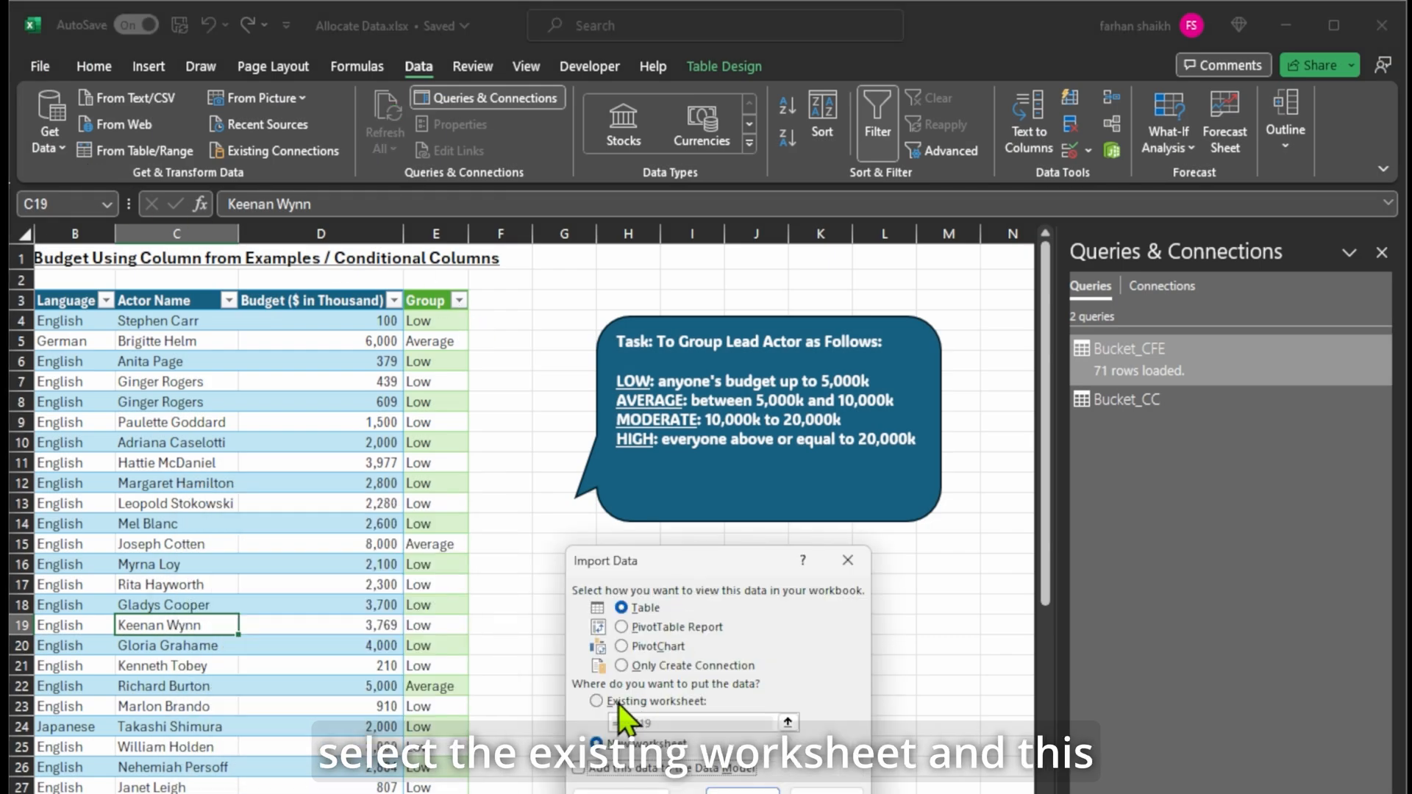
# Load Bucket_CC as a table on the existing worksheet at cell F3.
pyautogui.click(598, 701)
pyautogui.click(523, 301)
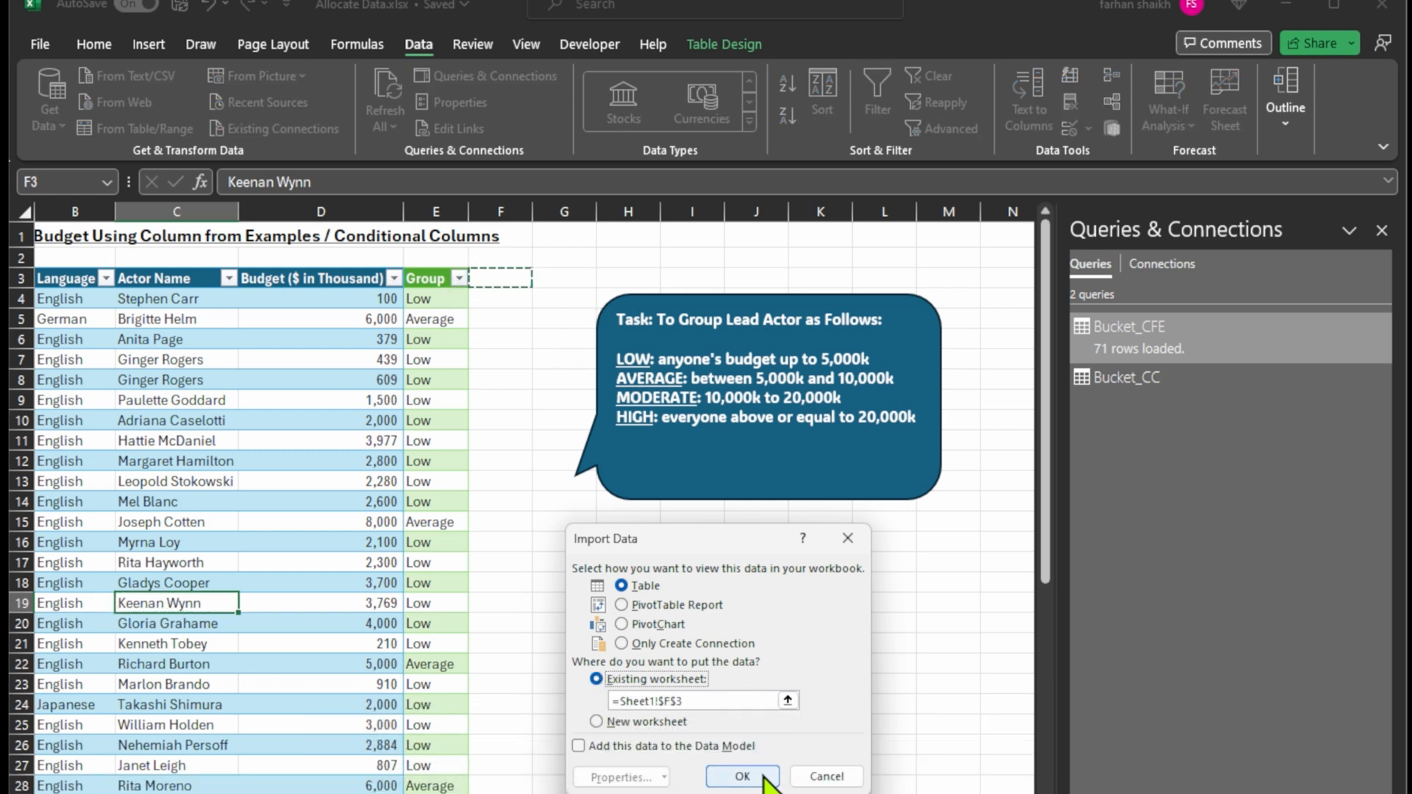
pyautogui.click(739, 776)
pyautogui.scroll(-16, 510, 447)
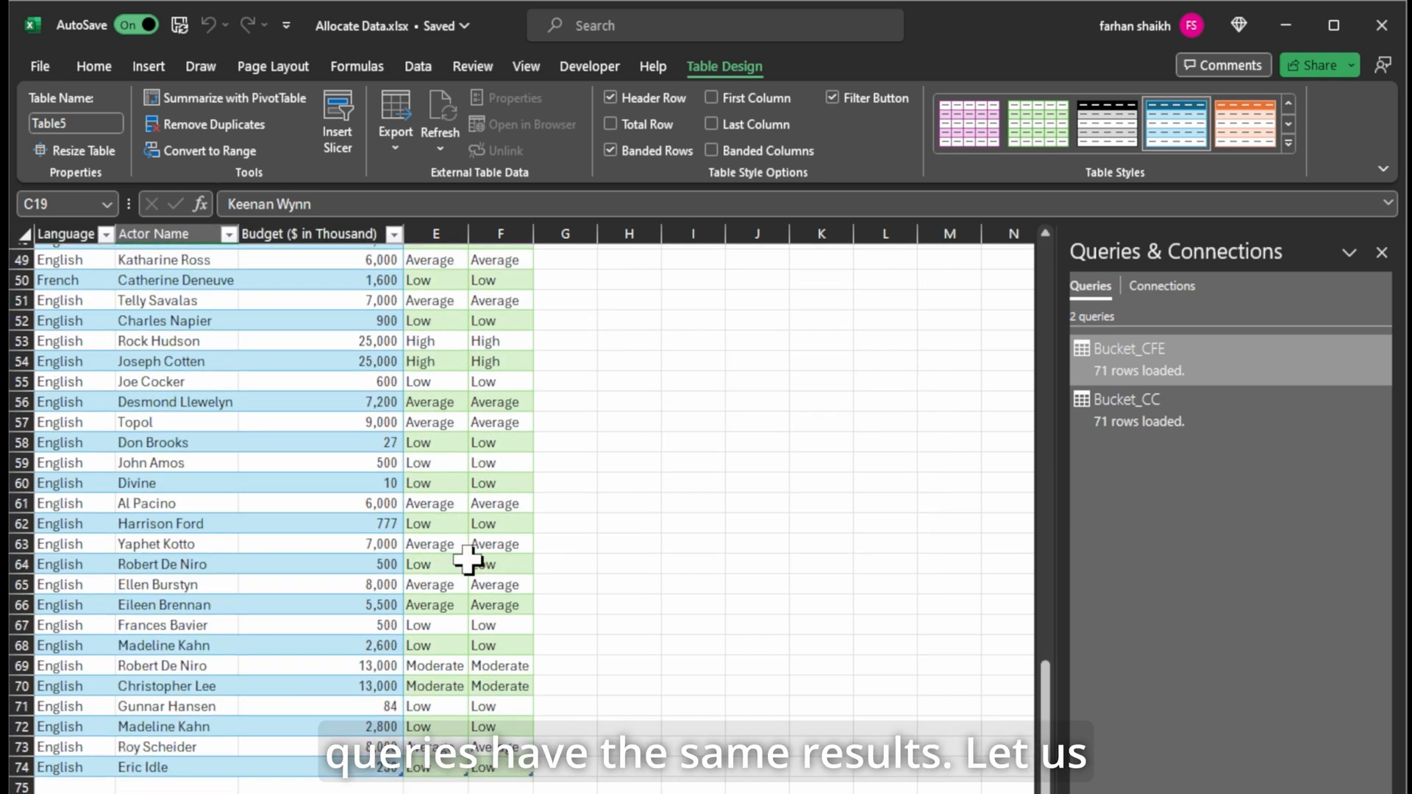
# Nudge the task callout shape slightly up and to the right.
pyautogui.scroll(16, 467, 548)
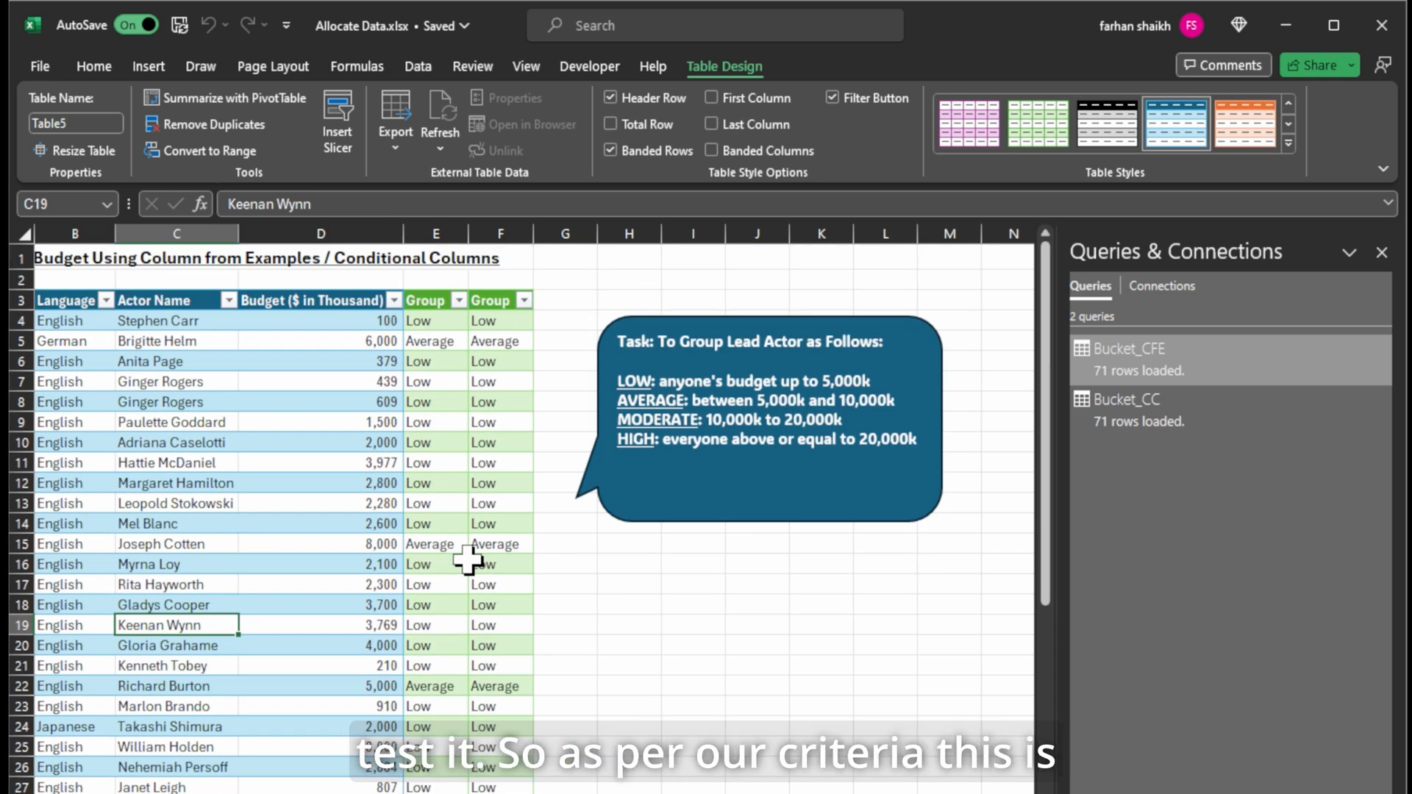
pyautogui.click(718, 315)
pyautogui.moveTo(718, 315); pyautogui.dragTo(729, 289)
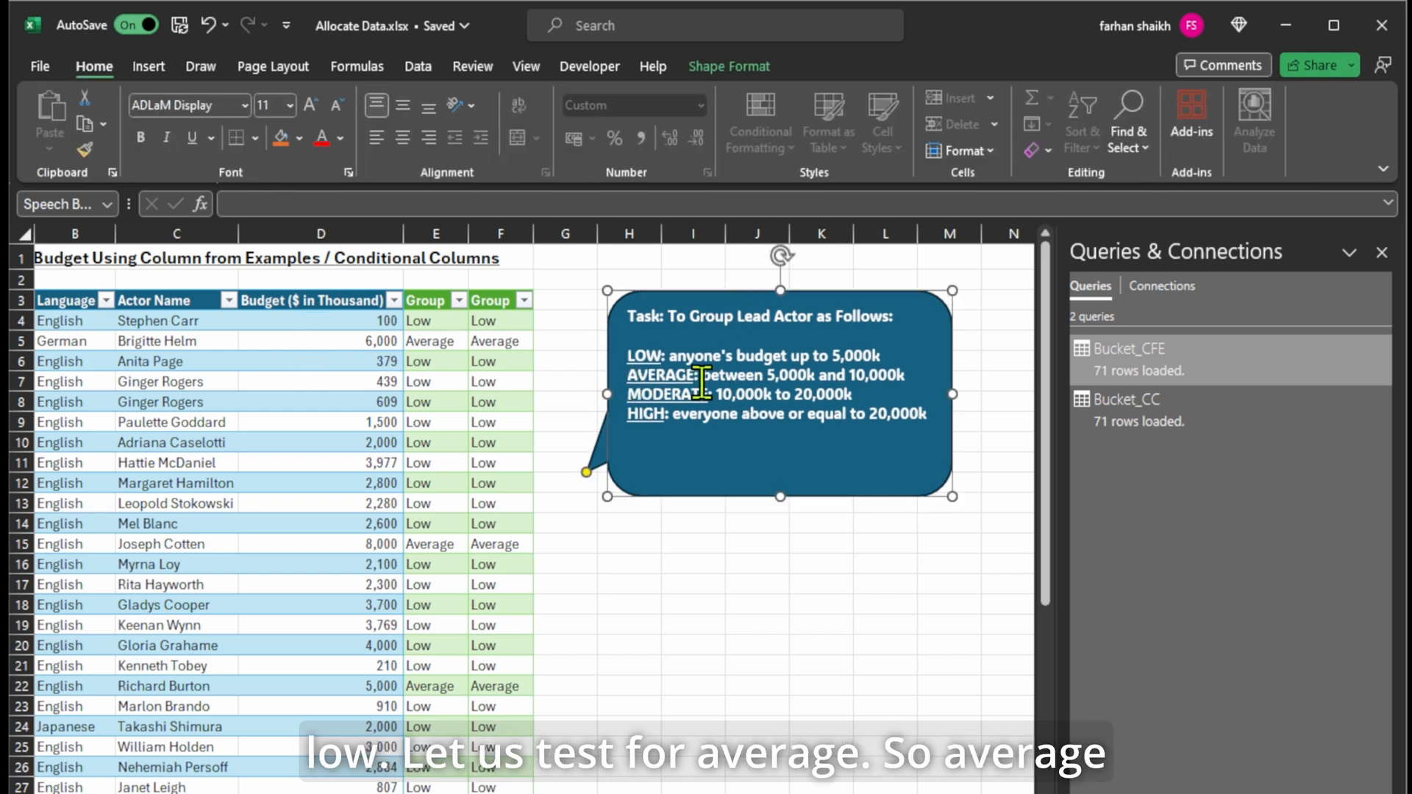
# Change the budget in cell D4 to 7,000.
pyautogui.click(331, 324)
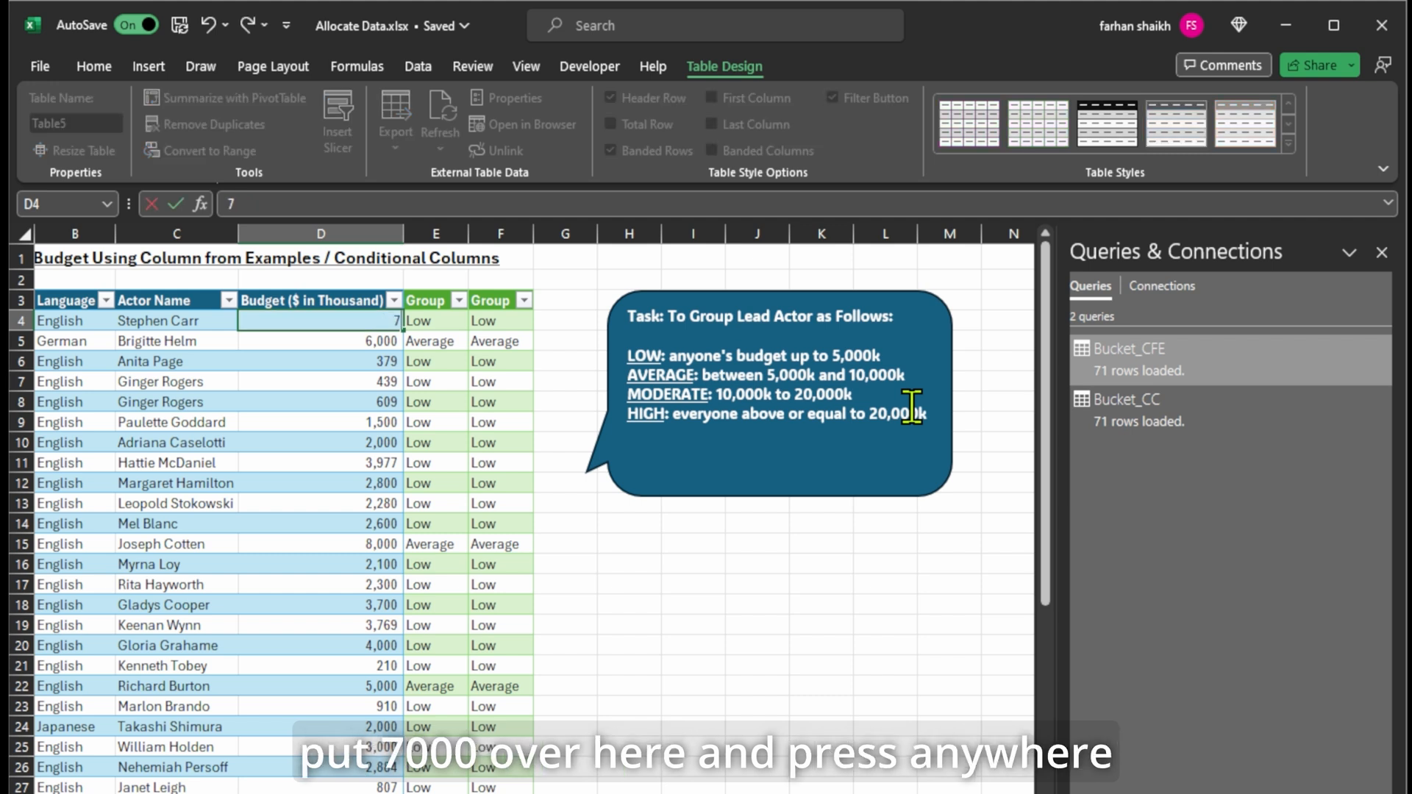
pyautogui.write('7000')
pyautogui.click(629, 563)
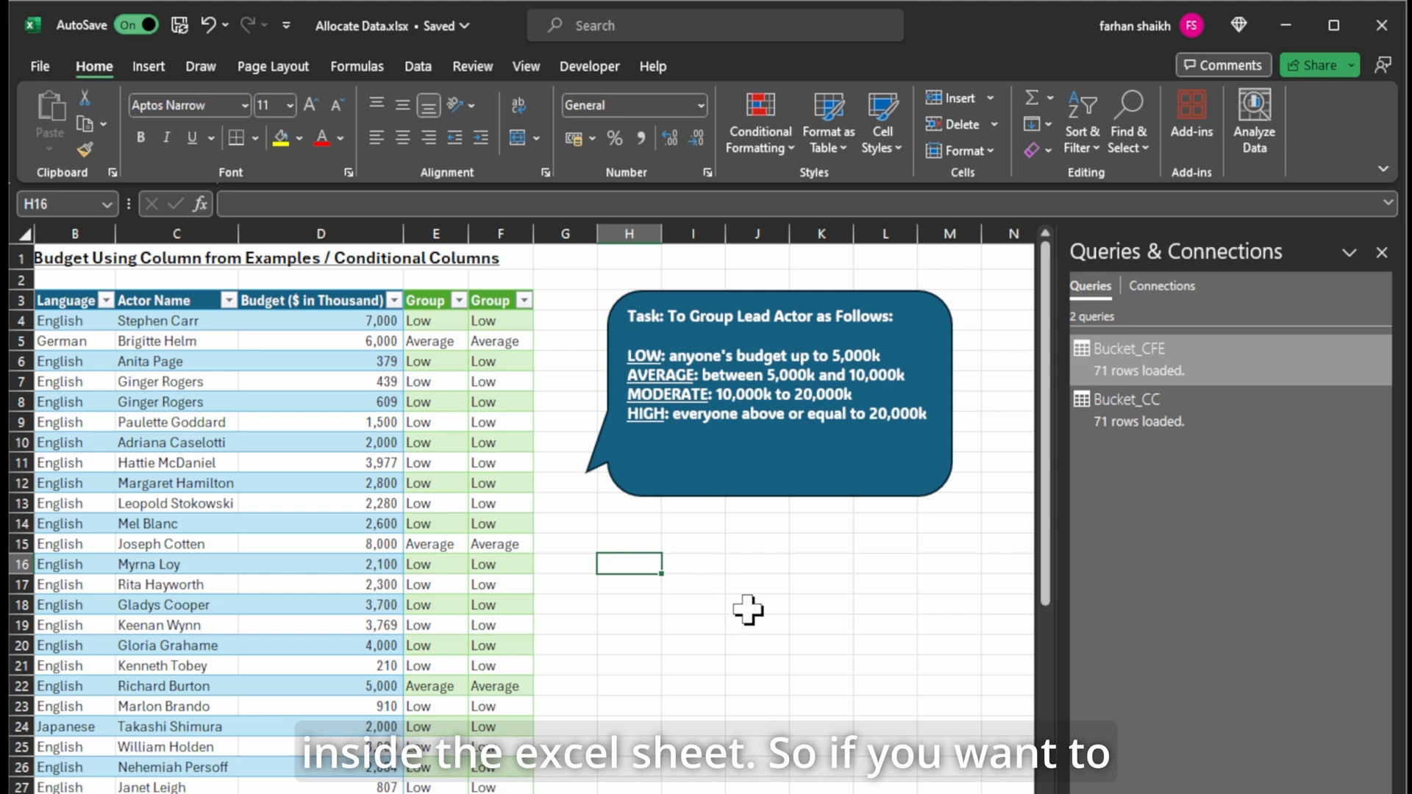
# Refresh All so both Group cells in row 4 read Average.
pyautogui.click(436, 340)
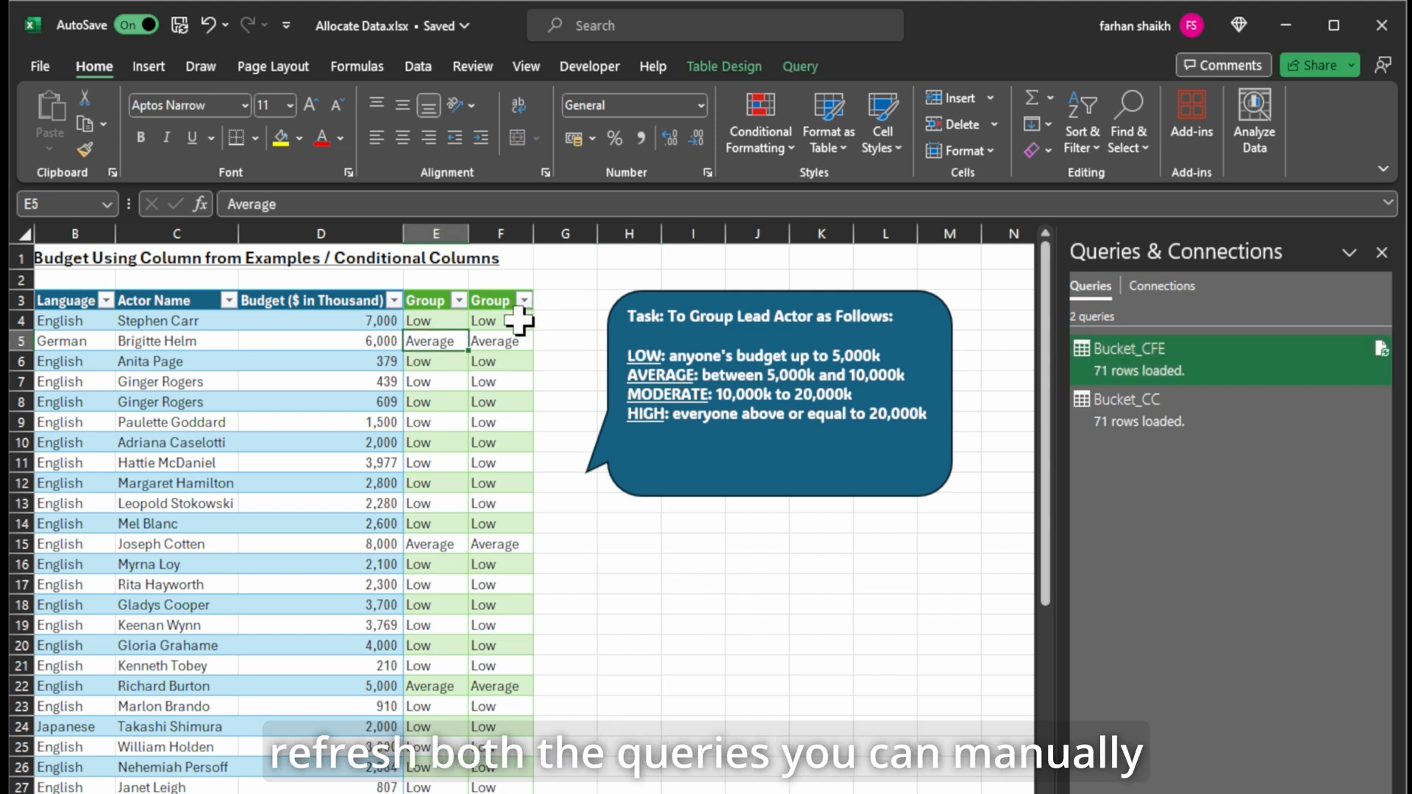
pyautogui.rightClick(447, 361)
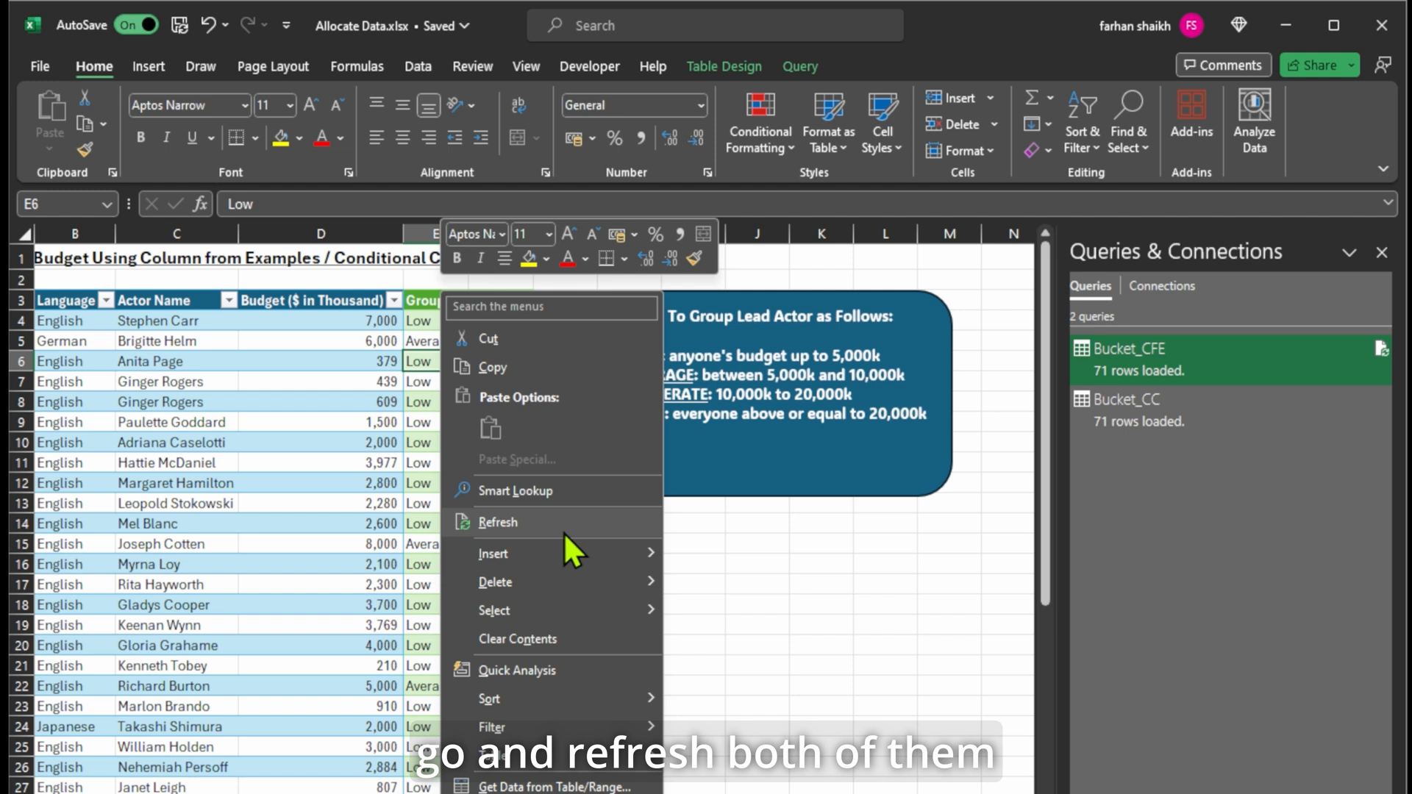
pyautogui.click(701, 546)
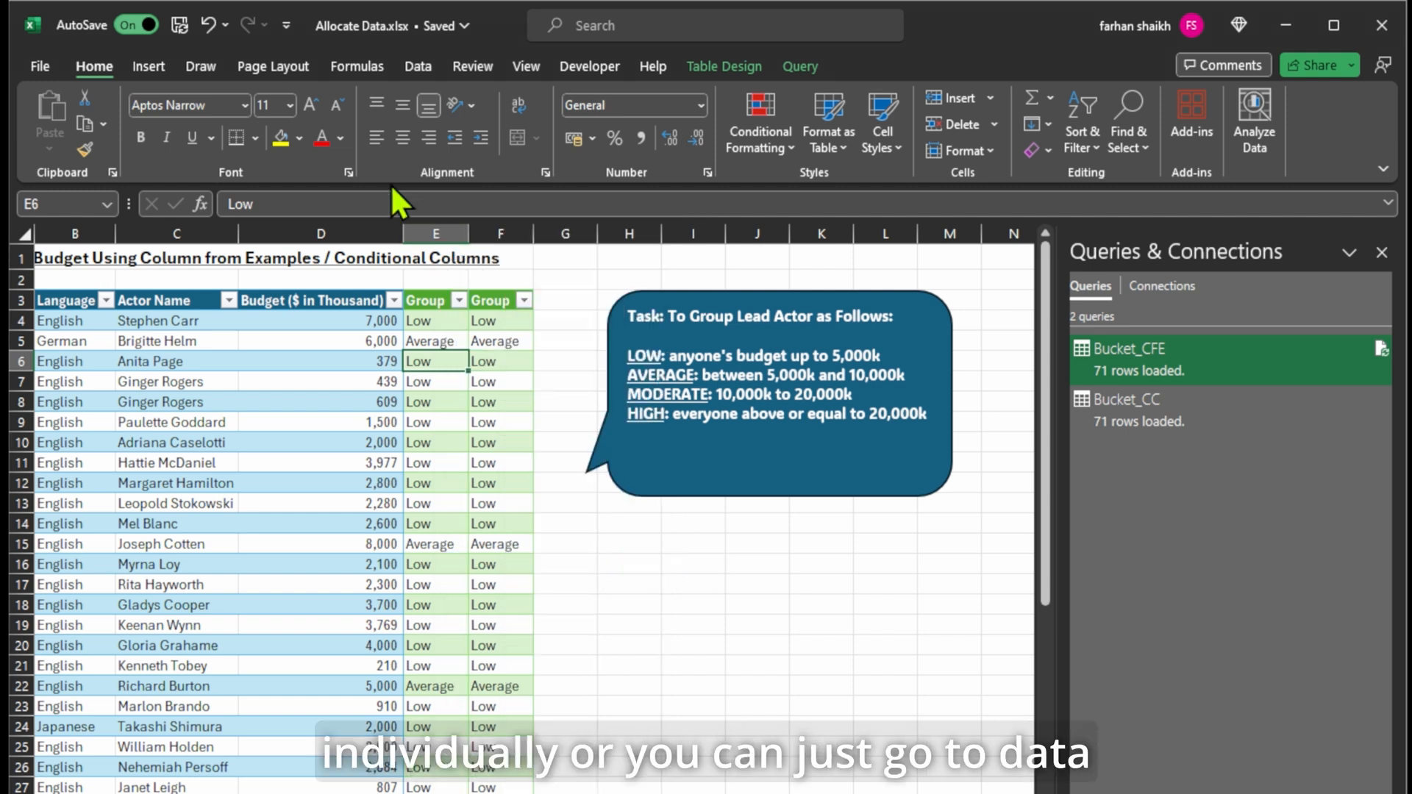
pyautogui.click(417, 65)
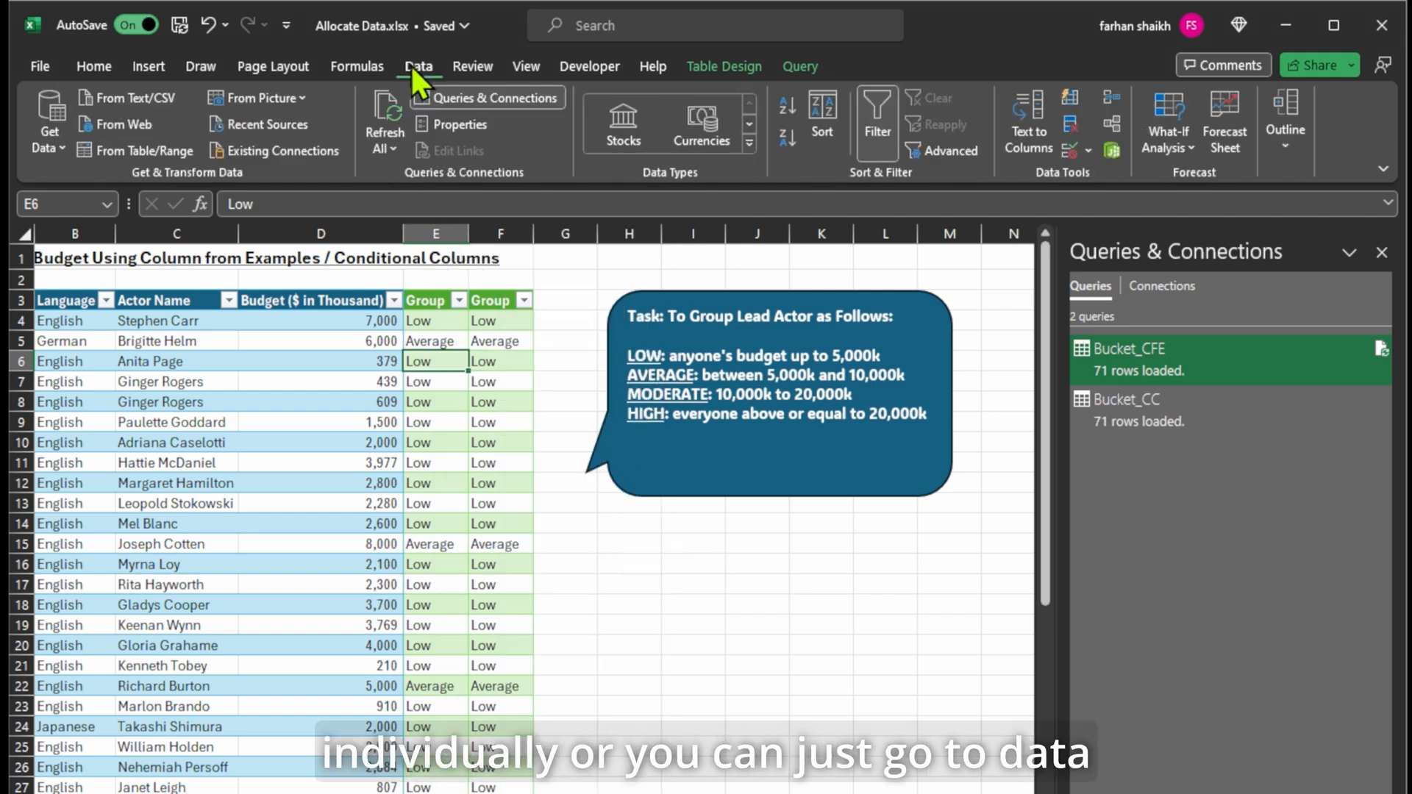
pyautogui.click(387, 105)
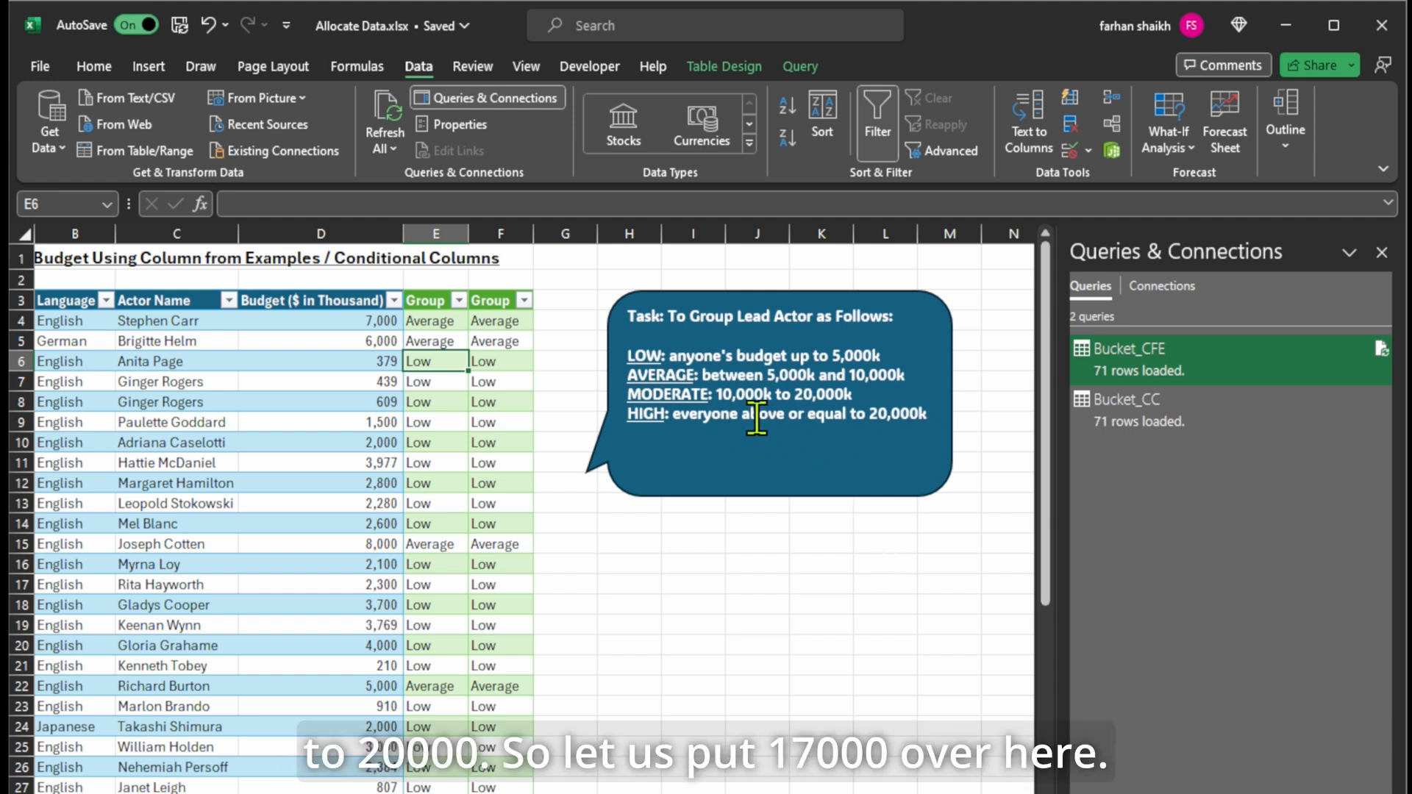
# Enter 17000 in D4 and refresh all so both Group cells show Moderate.
pyautogui.click(342, 326)
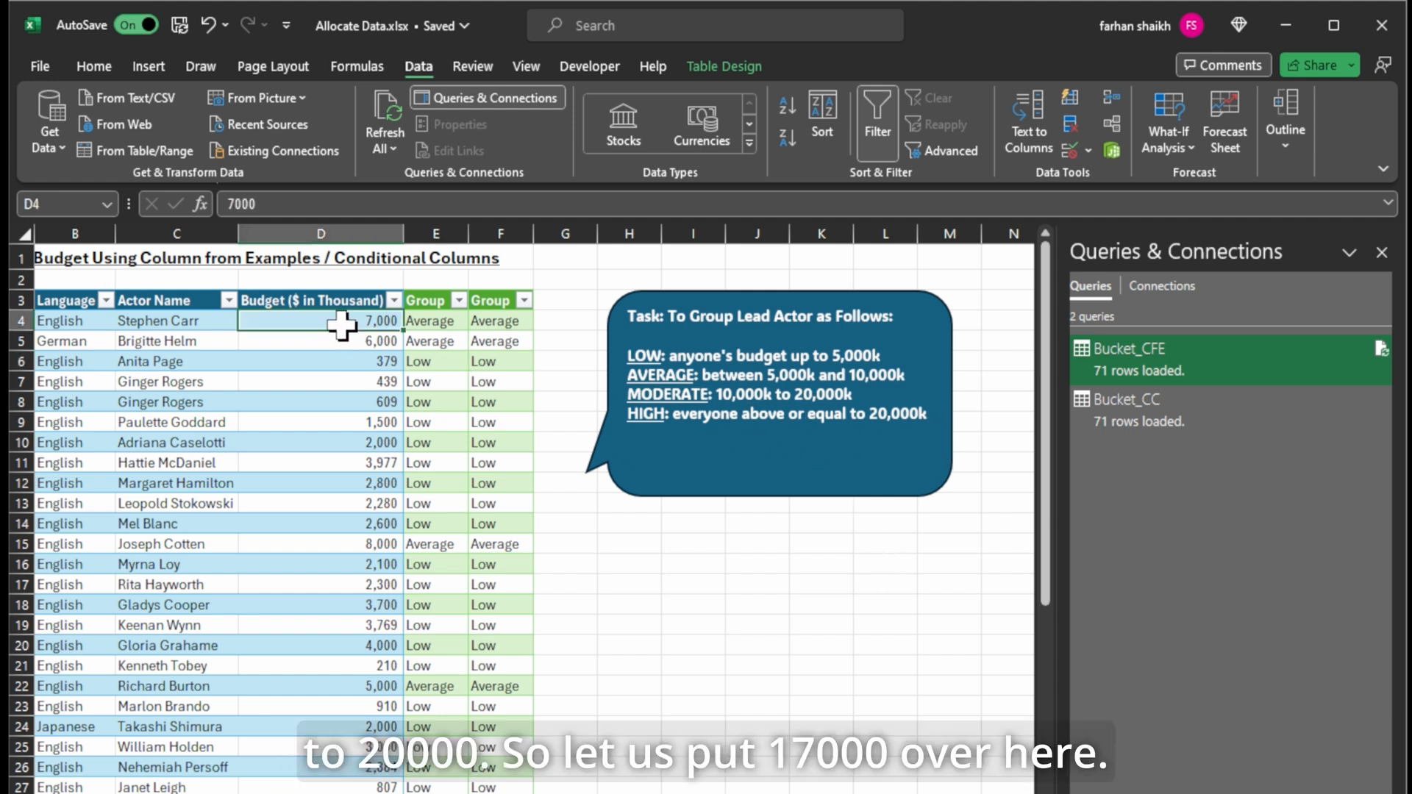
pyautogui.write('17000')
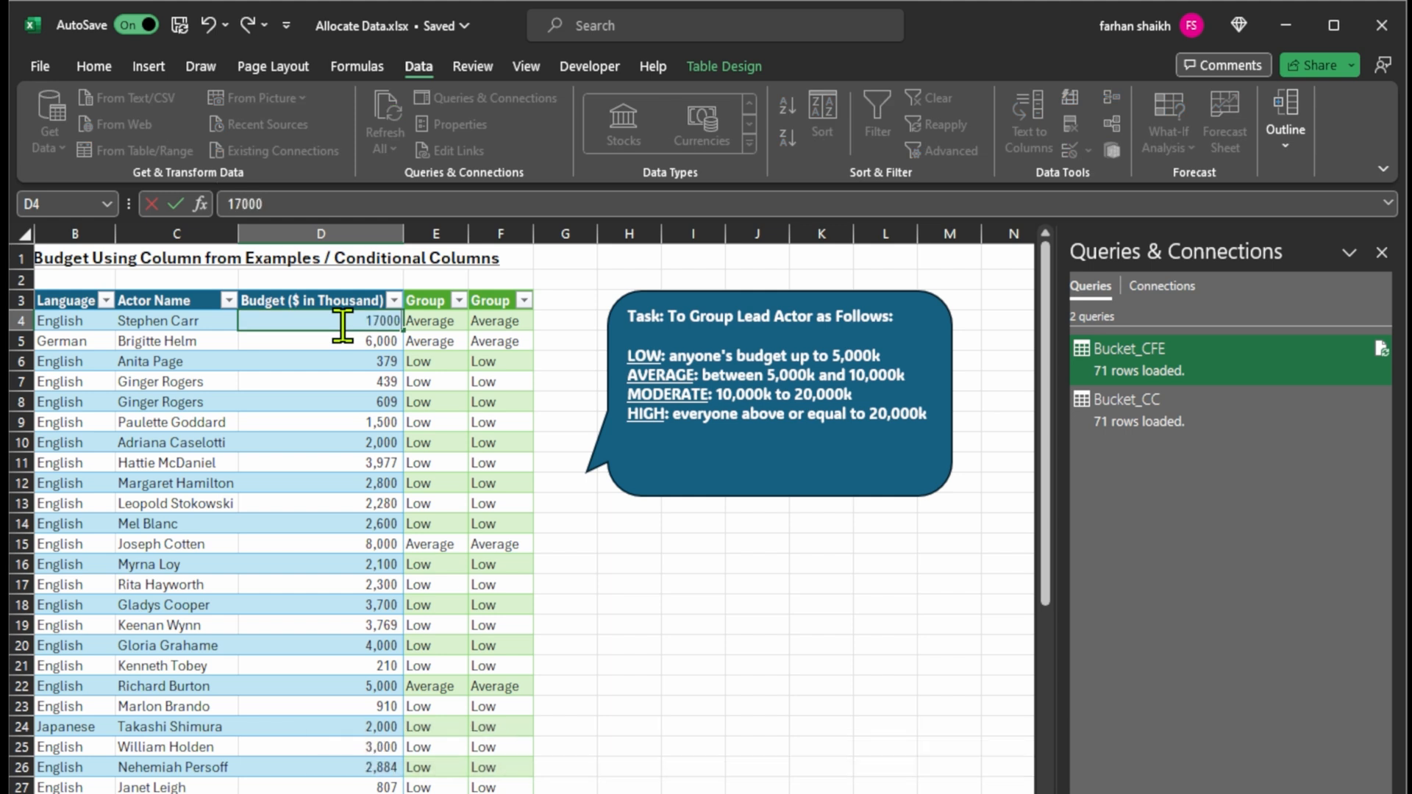
pyautogui.click(657, 540)
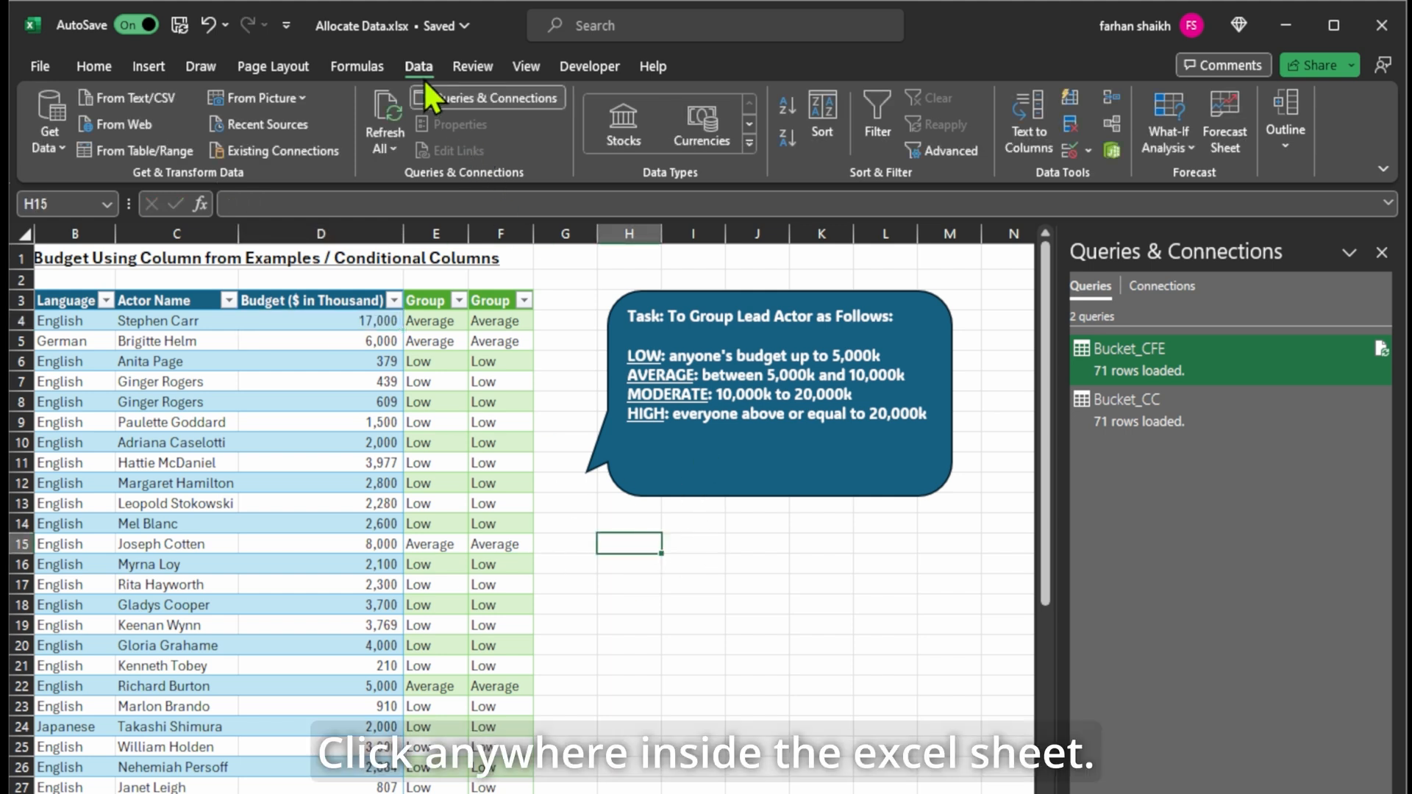
pyautogui.click(384, 104)
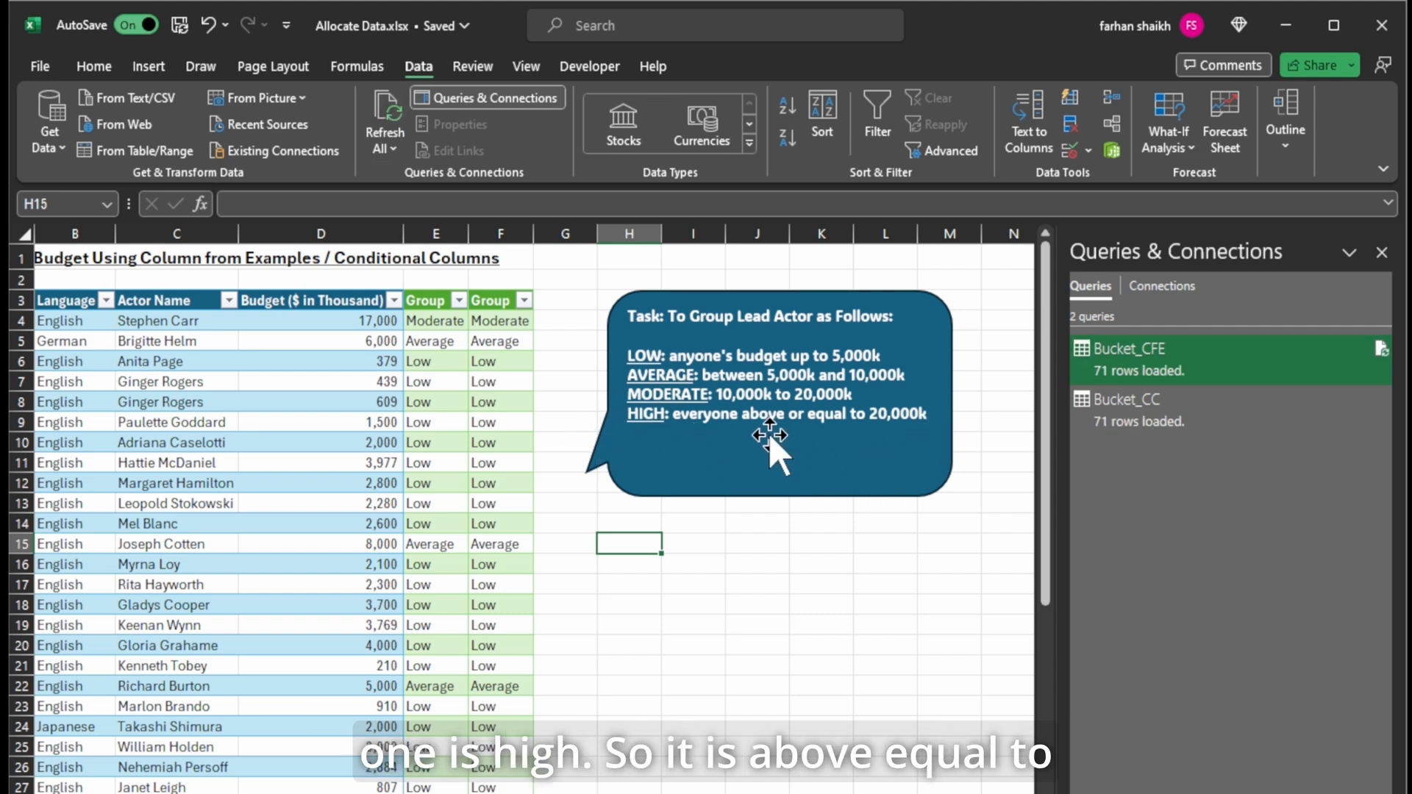
# Enter 28000 in D4 and refresh all so both Group cells show High.
pyautogui.click(359, 321)
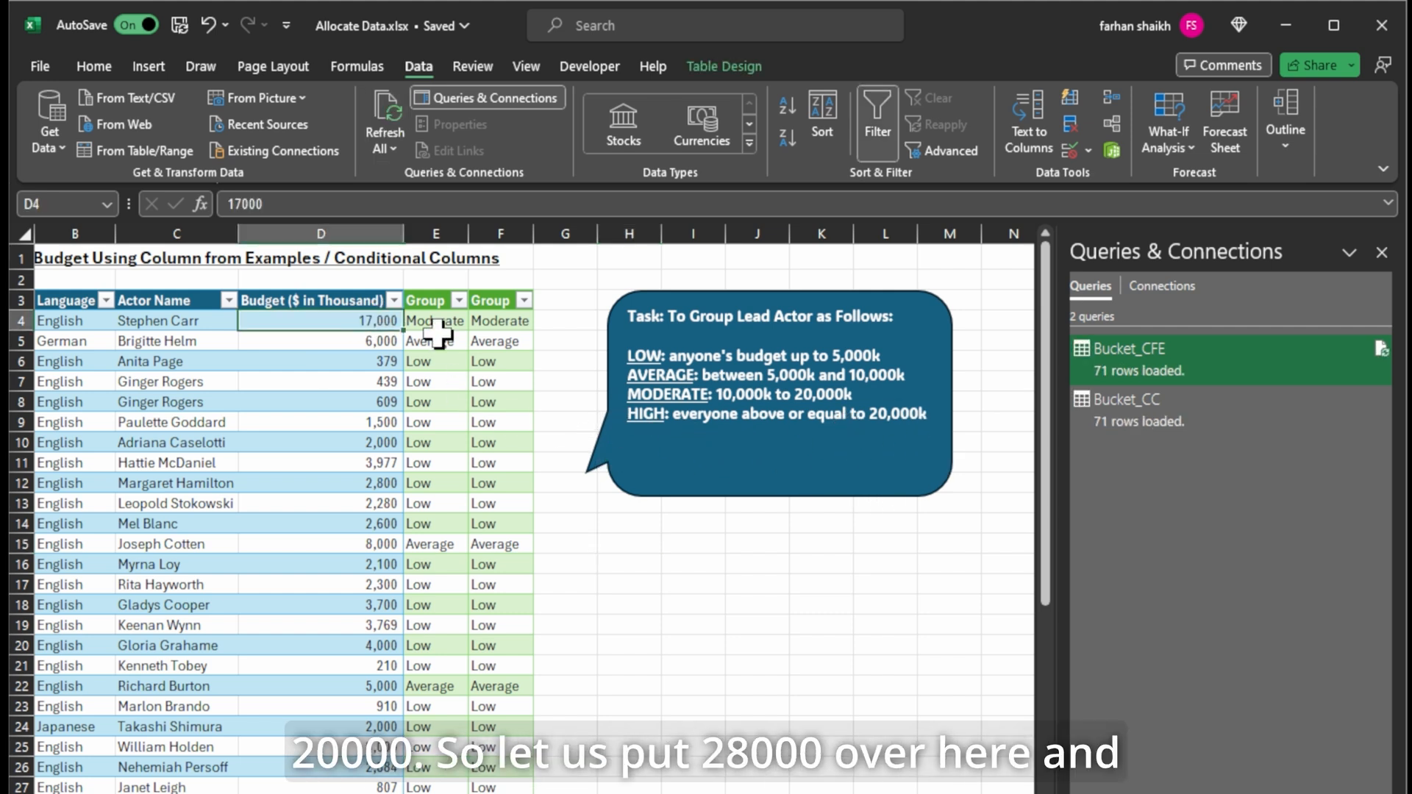
pyautogui.write('28000')
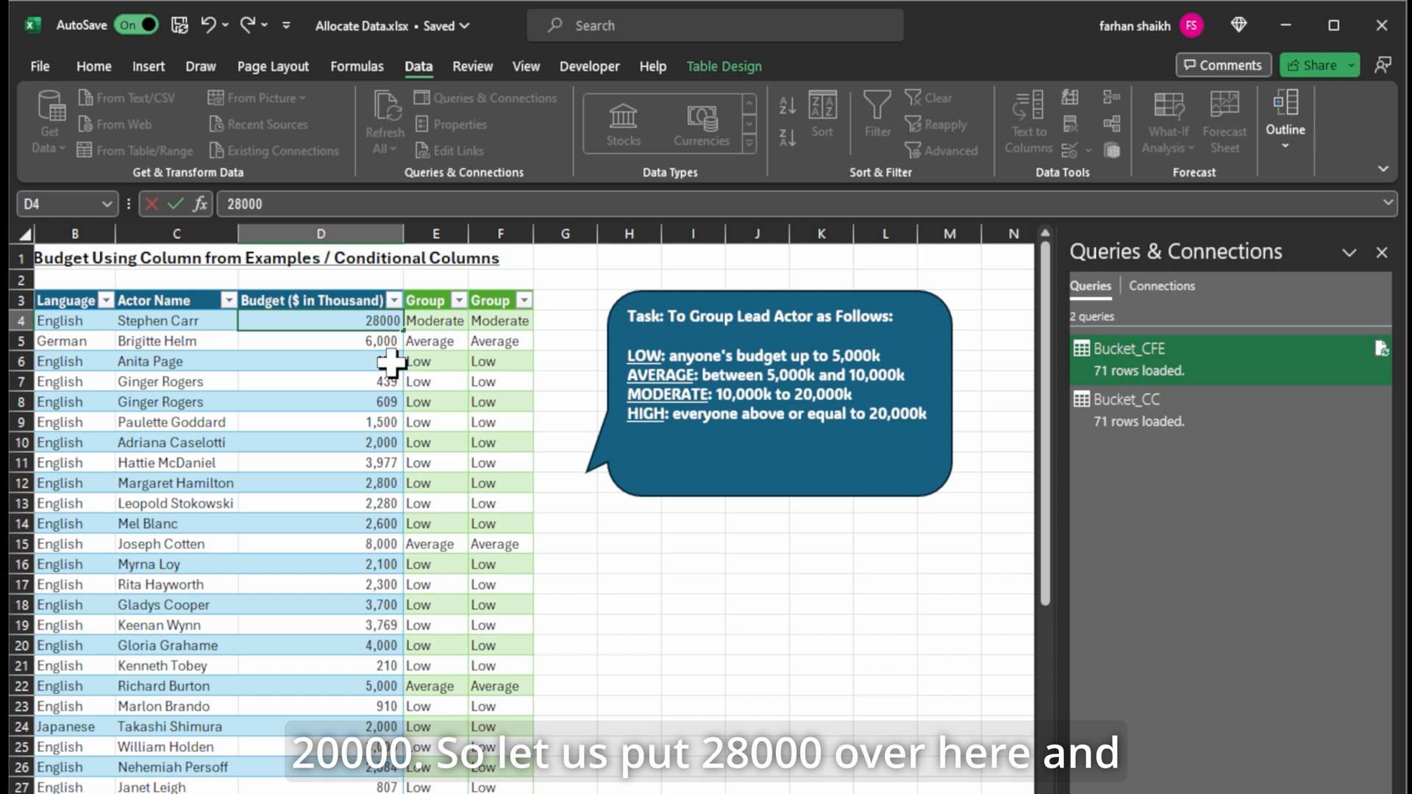
pyautogui.click(634, 602)
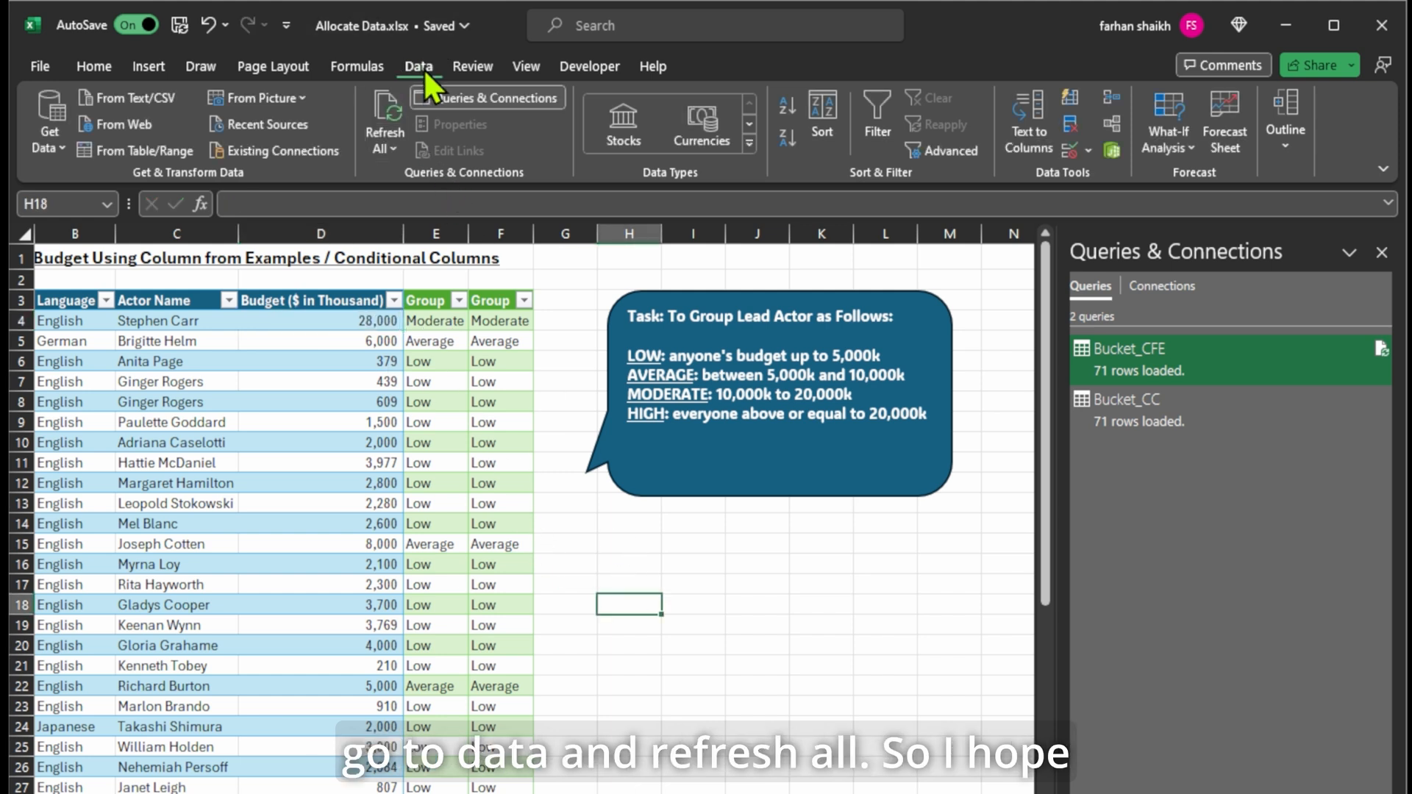
pyautogui.click(381, 107)
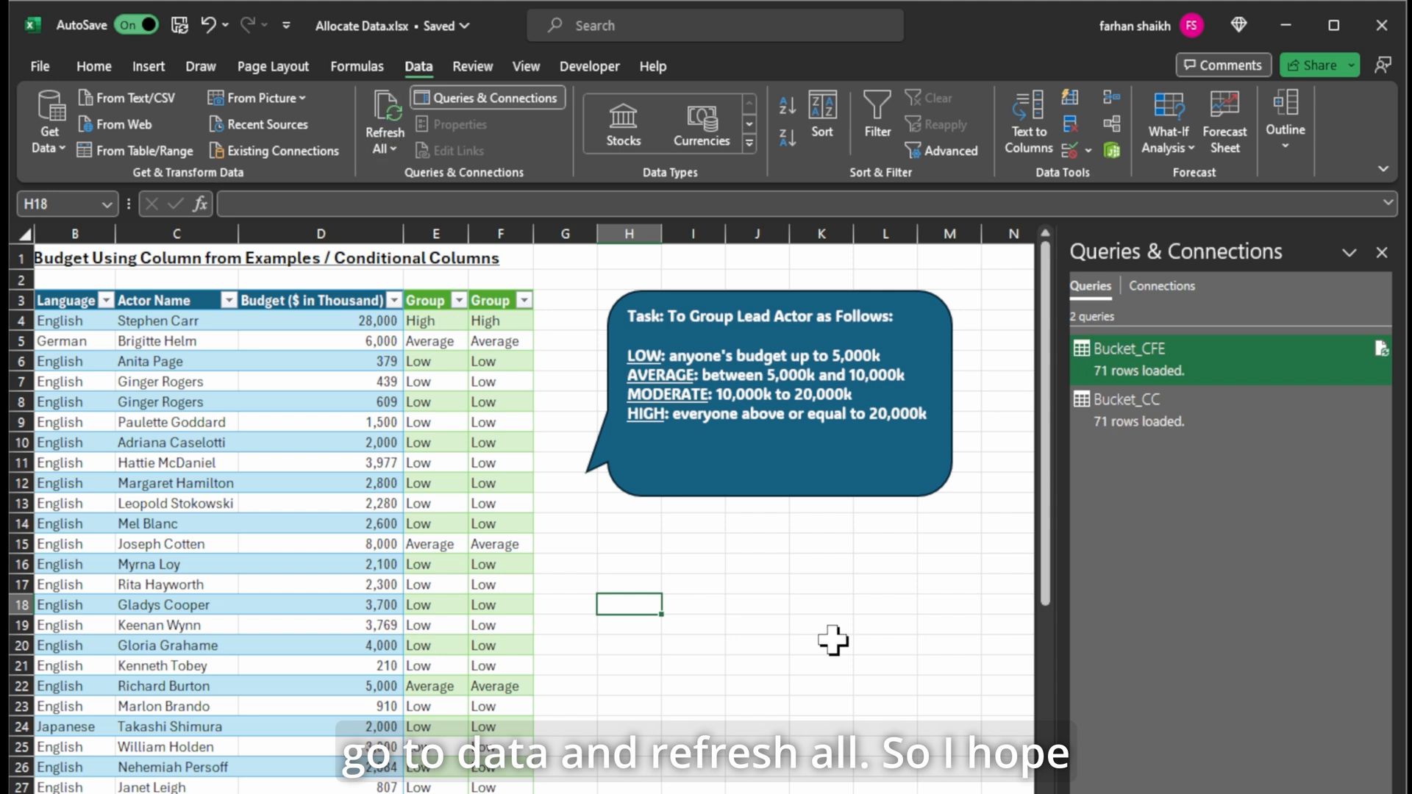